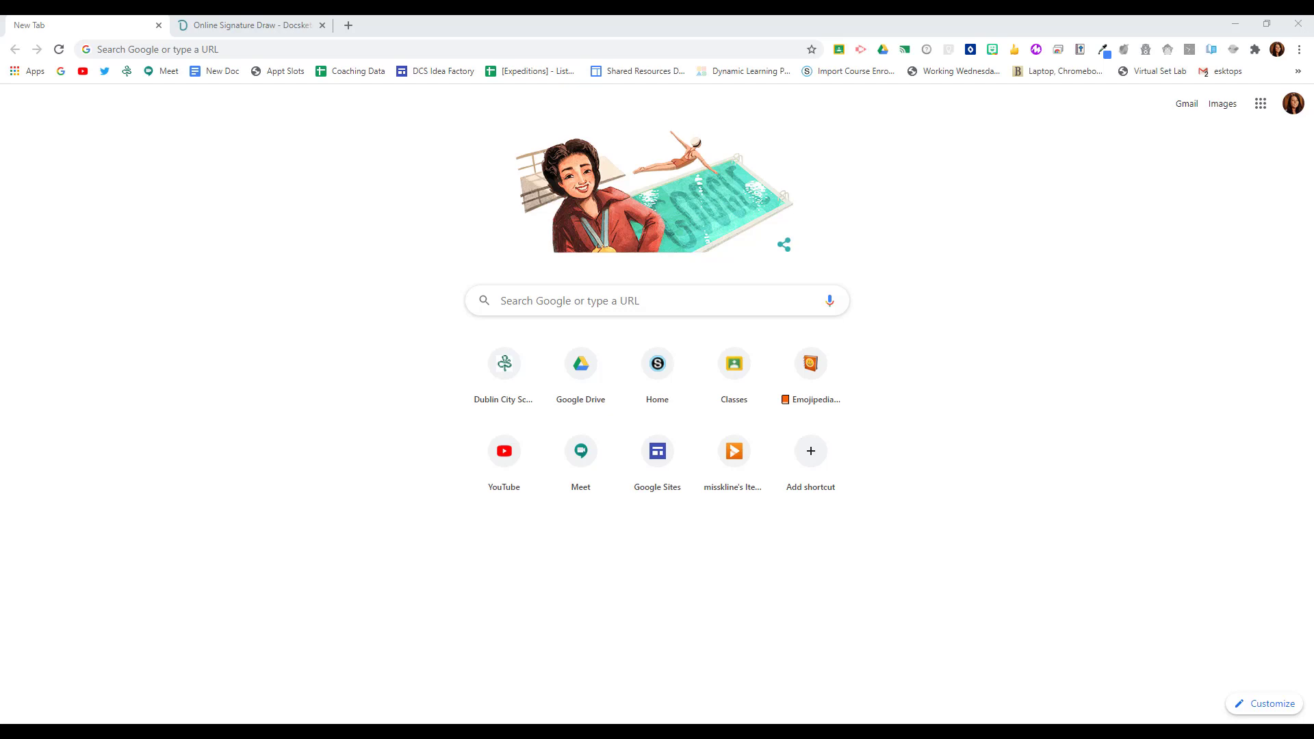
# Create a new blank form at forms.new and enter 'Lab Safety Information to Review'.
pyautogui.click(4, 21)
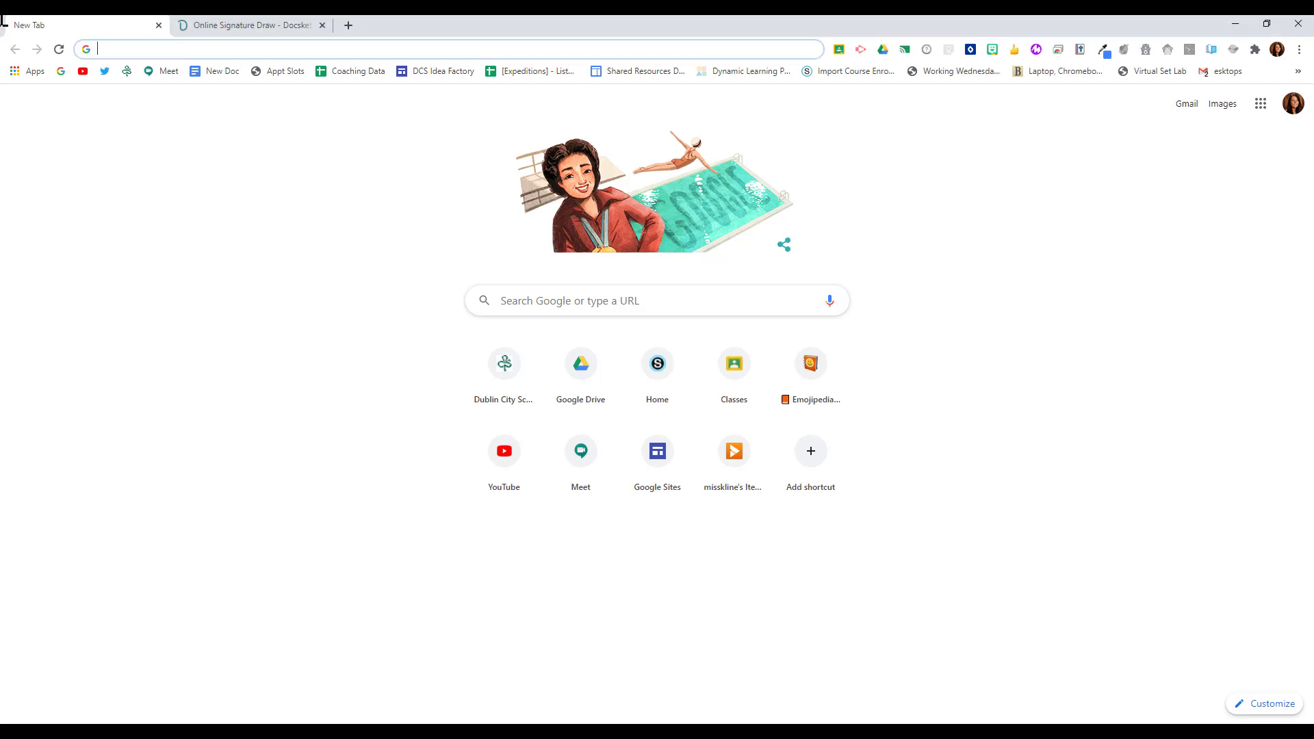
pyautogui.write('forms.new')
pyautogui.press('Return')
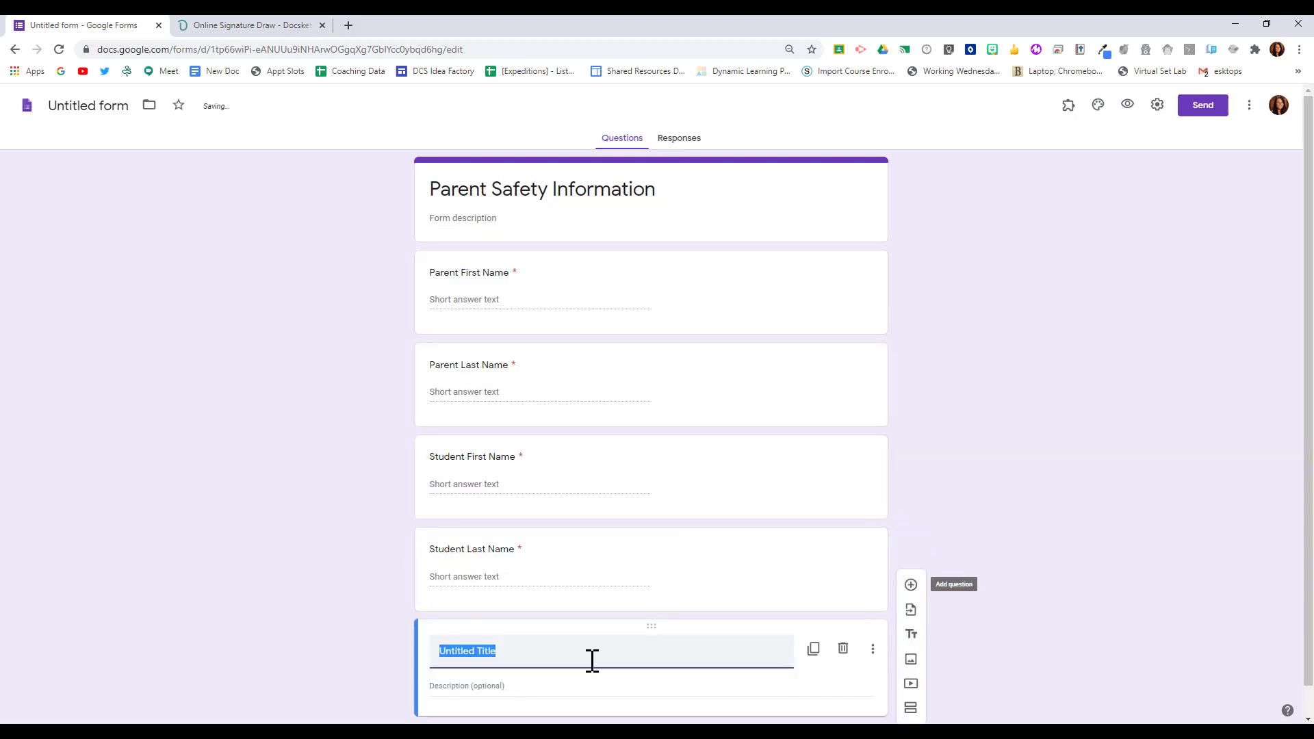
pyautogui.write('Lab Safety Information to Review')
# Insert the Science Safety Rules image from the Desktop, titled 'Review the lab safety information:'.
pyautogui.click(906, 648)
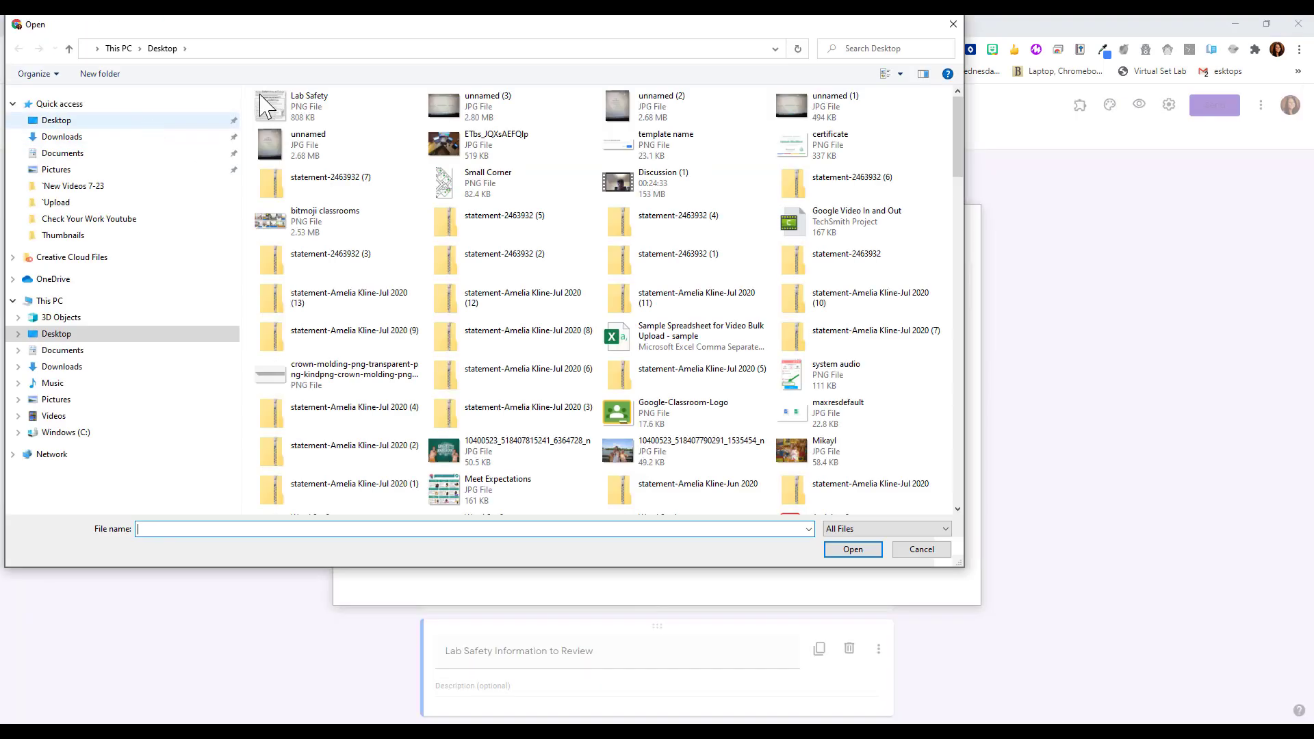
pyautogui.doubleClick(266, 106)
pyautogui.click(462, 388)
pyautogui.write('La')
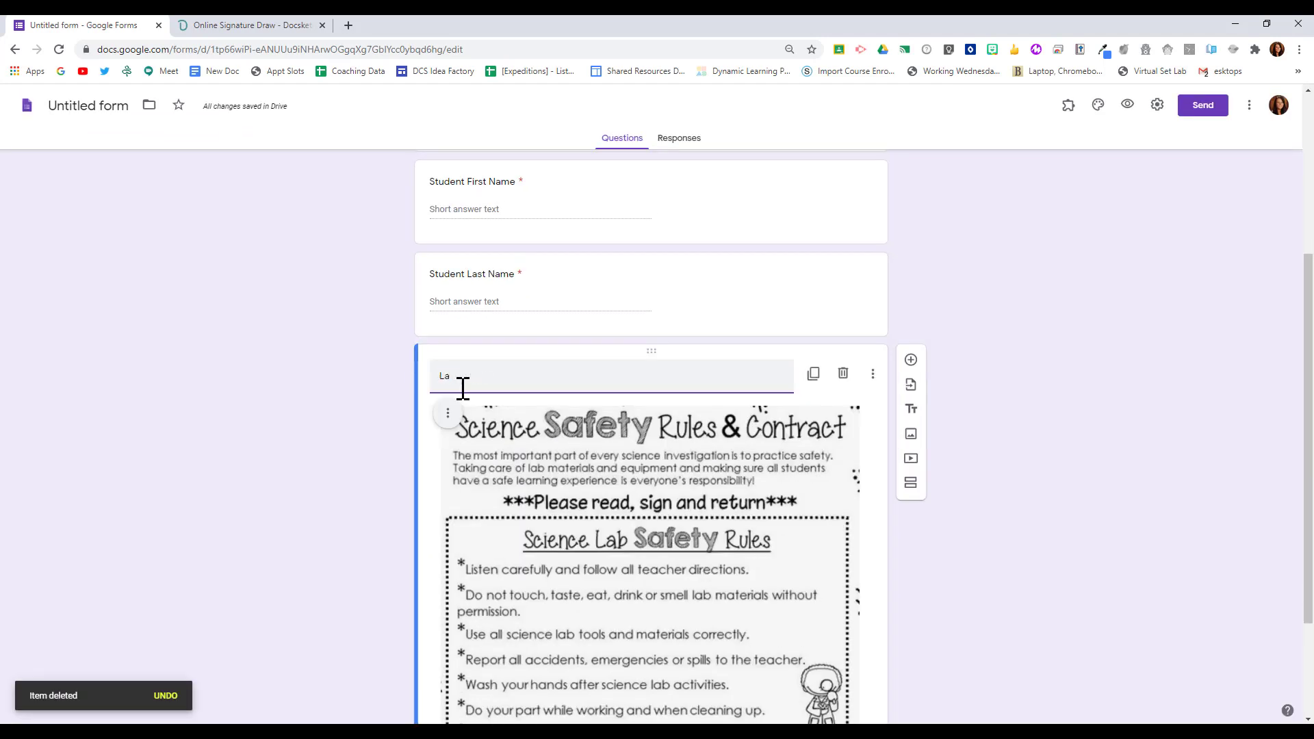
pyautogui.press('BackSpace')
pyautogui.press('BackSpace')
pyautogui.write('Review the lab safety information:')
pyautogui.scroll(-2, 932, 264)
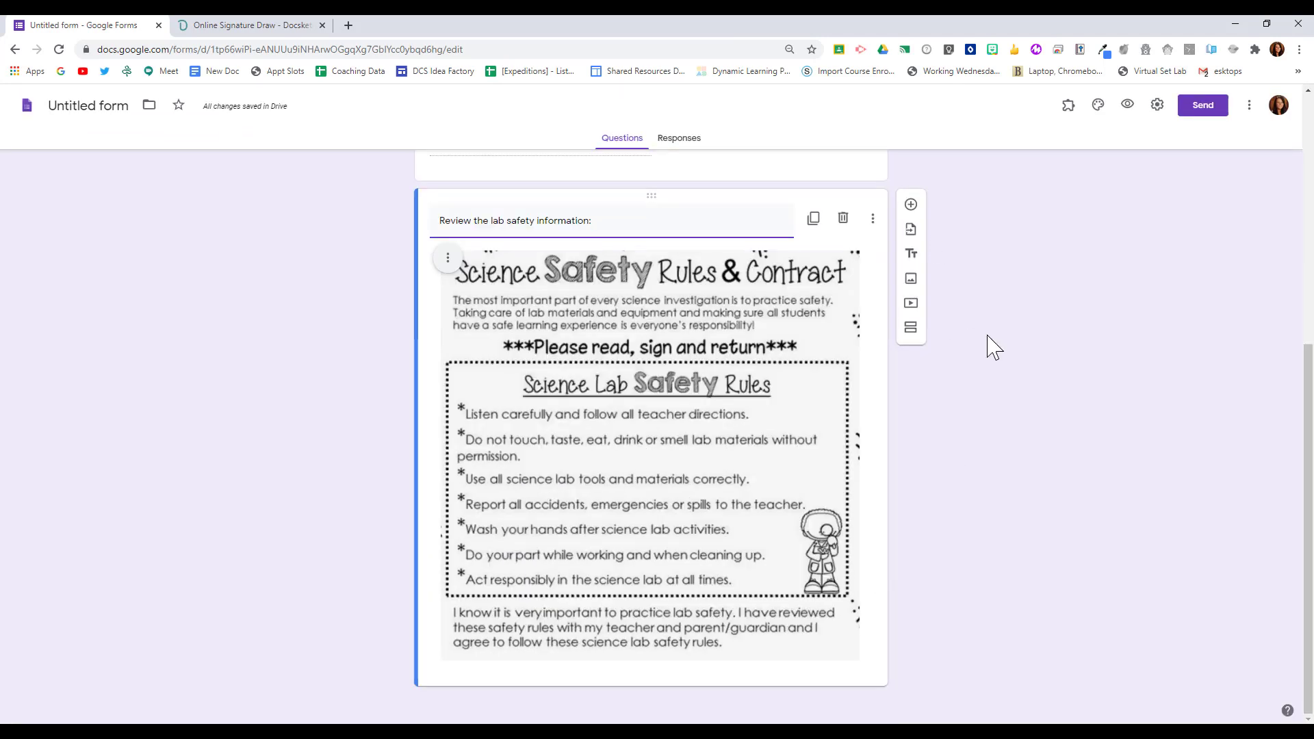
# Add a question below the image as a File upload type, accepting the Drive storage notice.
pyautogui.click(912, 207)
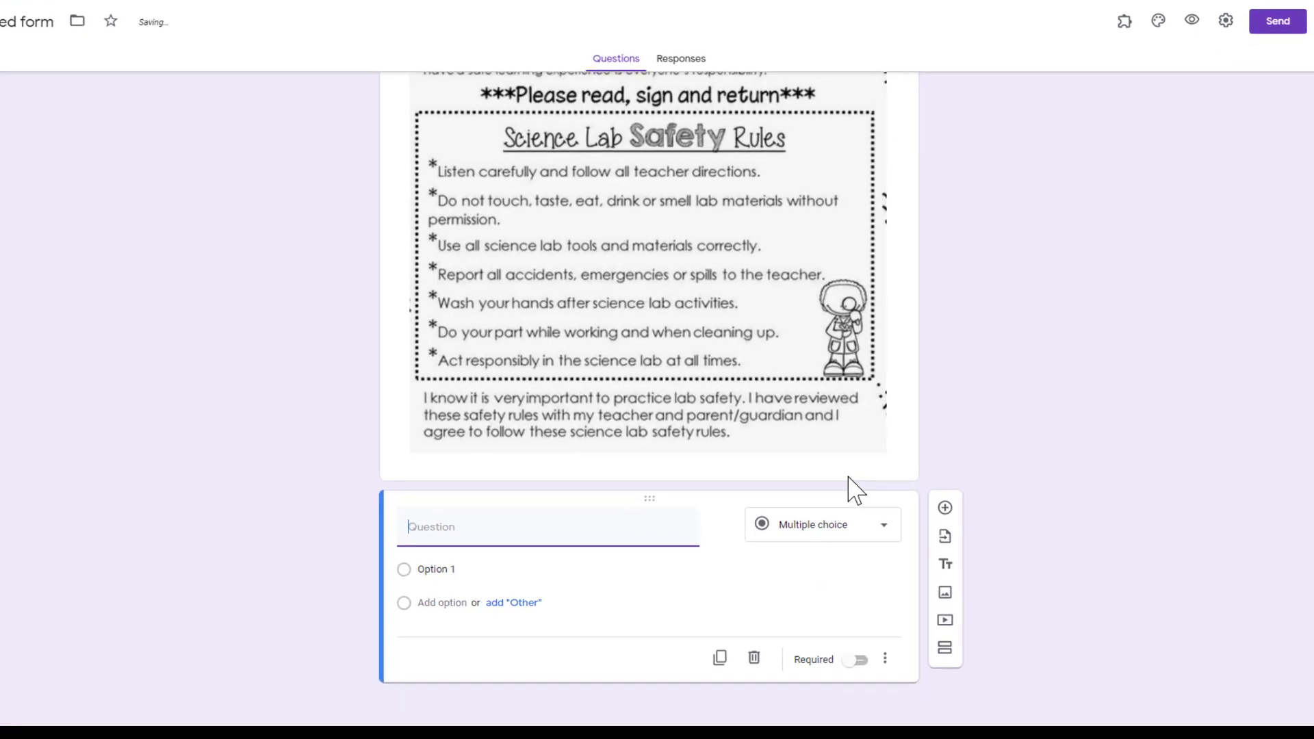
pyautogui.click(869, 525)
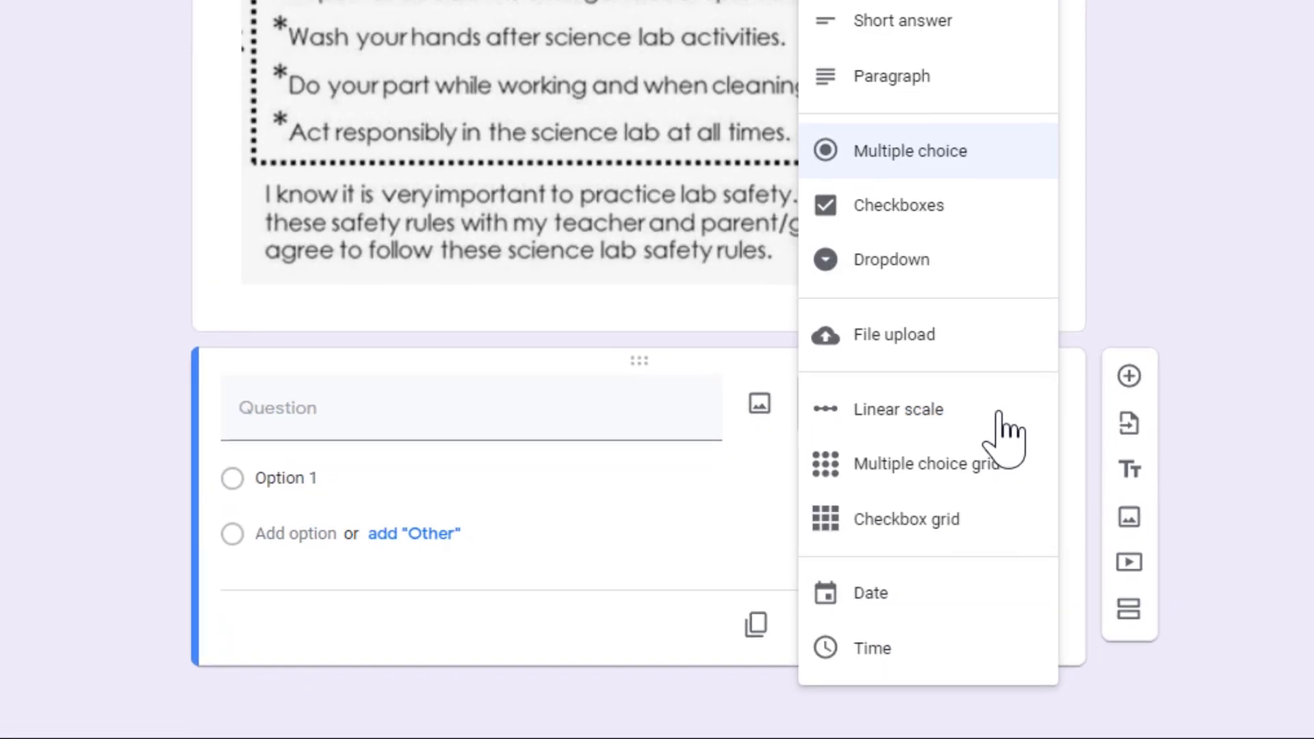
pyautogui.click(989, 337)
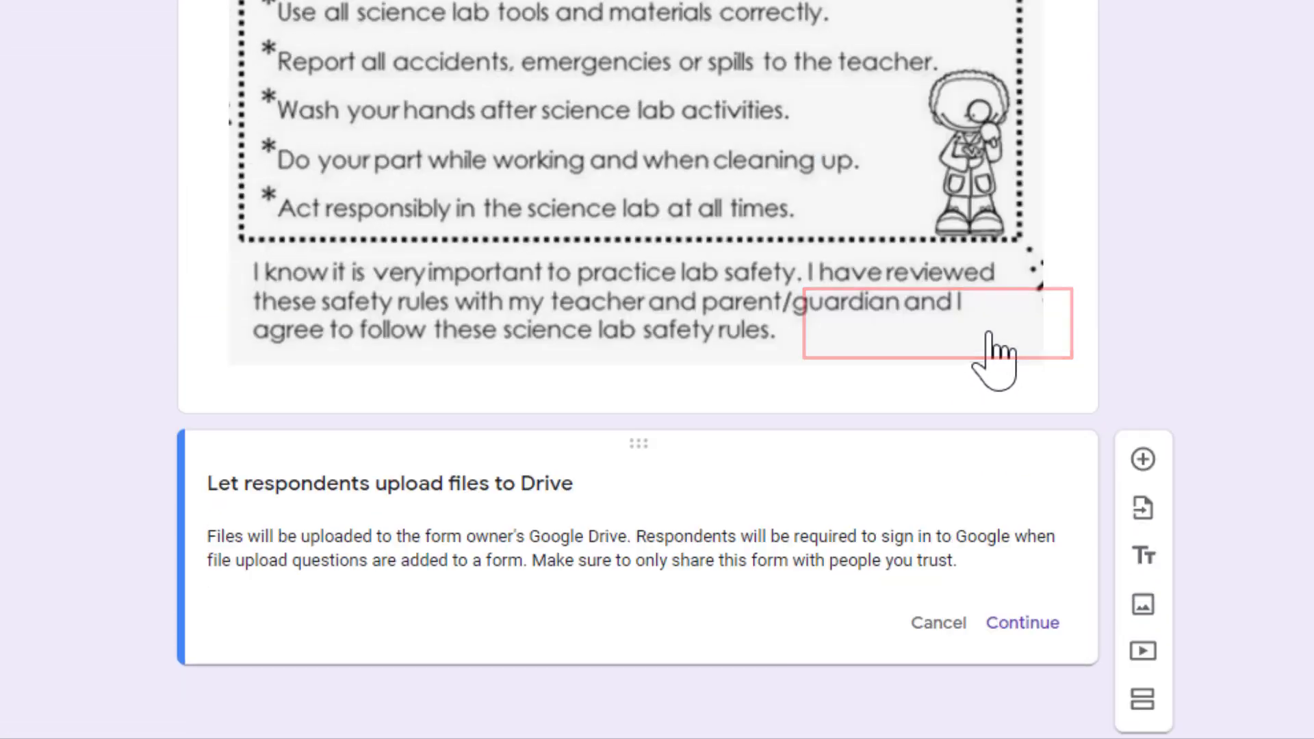
pyautogui.click(1023, 623)
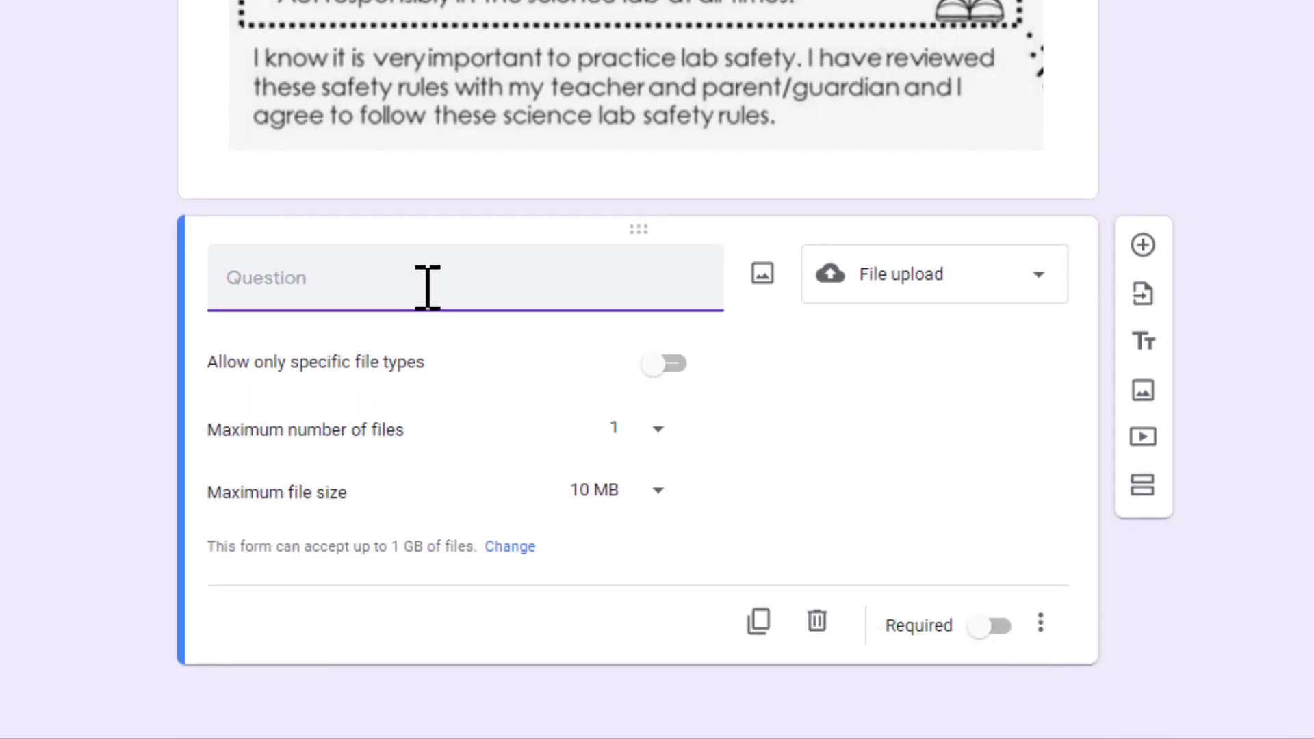
# Title the upload question 'Parent Signature' with a 10 GB maximum file size.
pyautogui.write('Parent Signature')
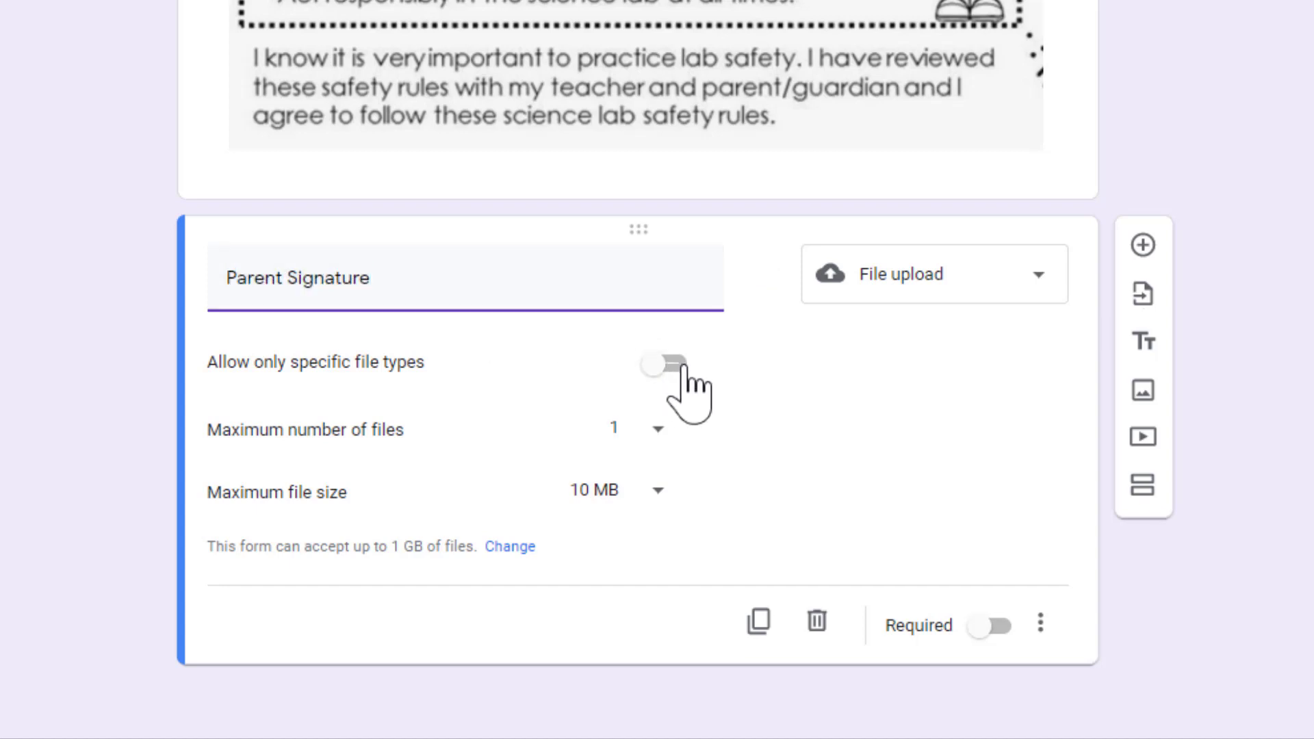
pyautogui.click(657, 490)
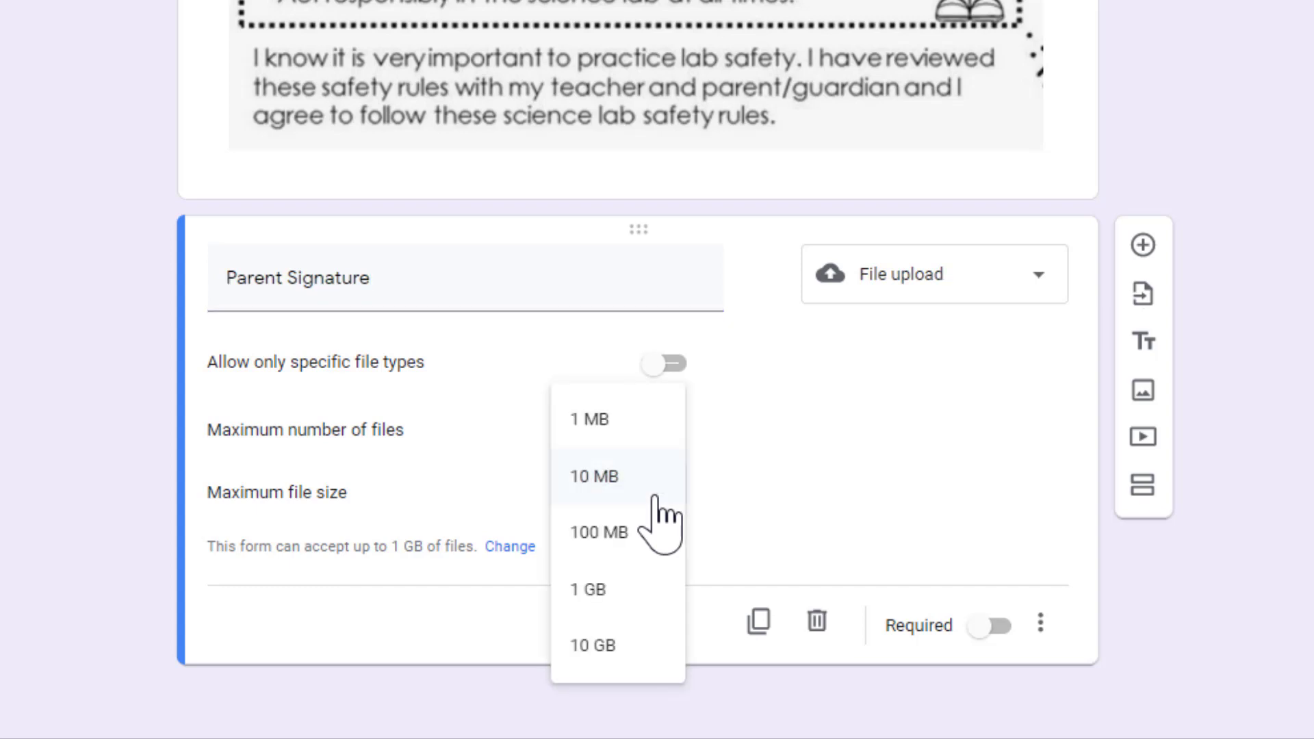
pyautogui.click(657, 674)
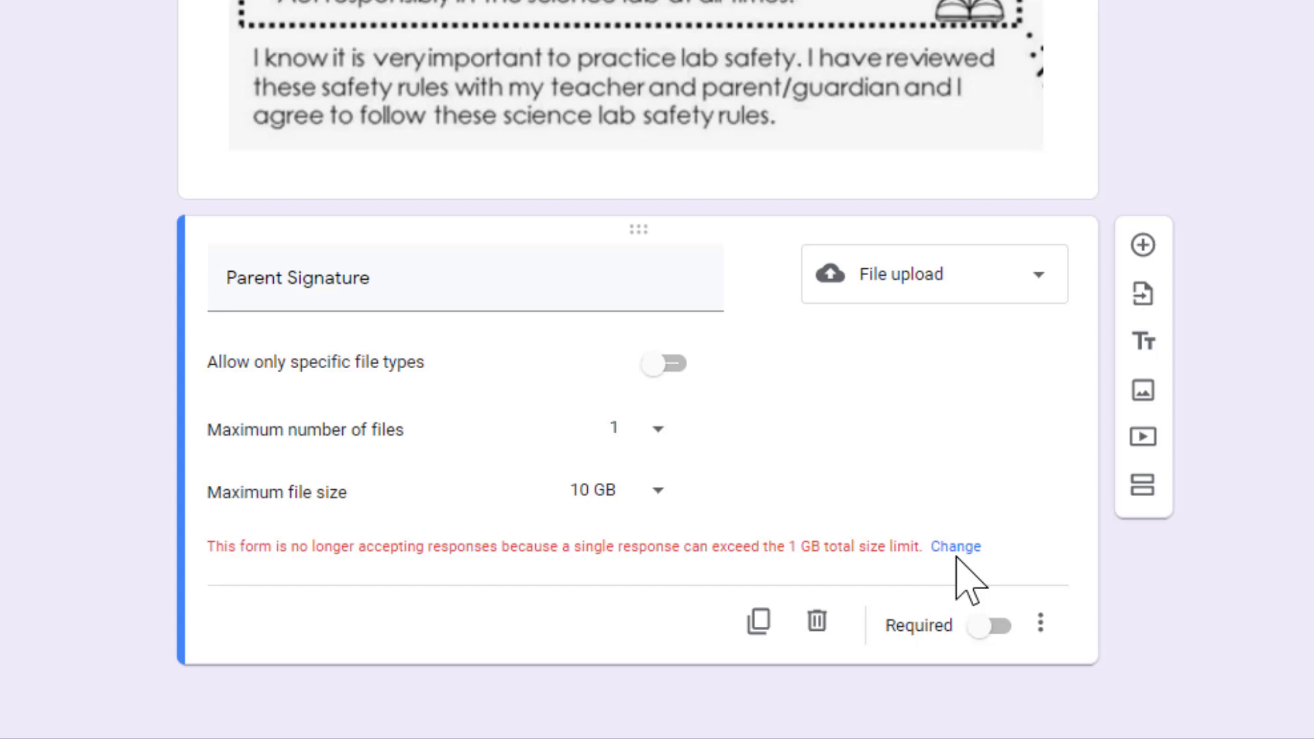
# Set the form's maximum size of all uploaded files to 1 TB and save it.
pyautogui.click(955, 547)
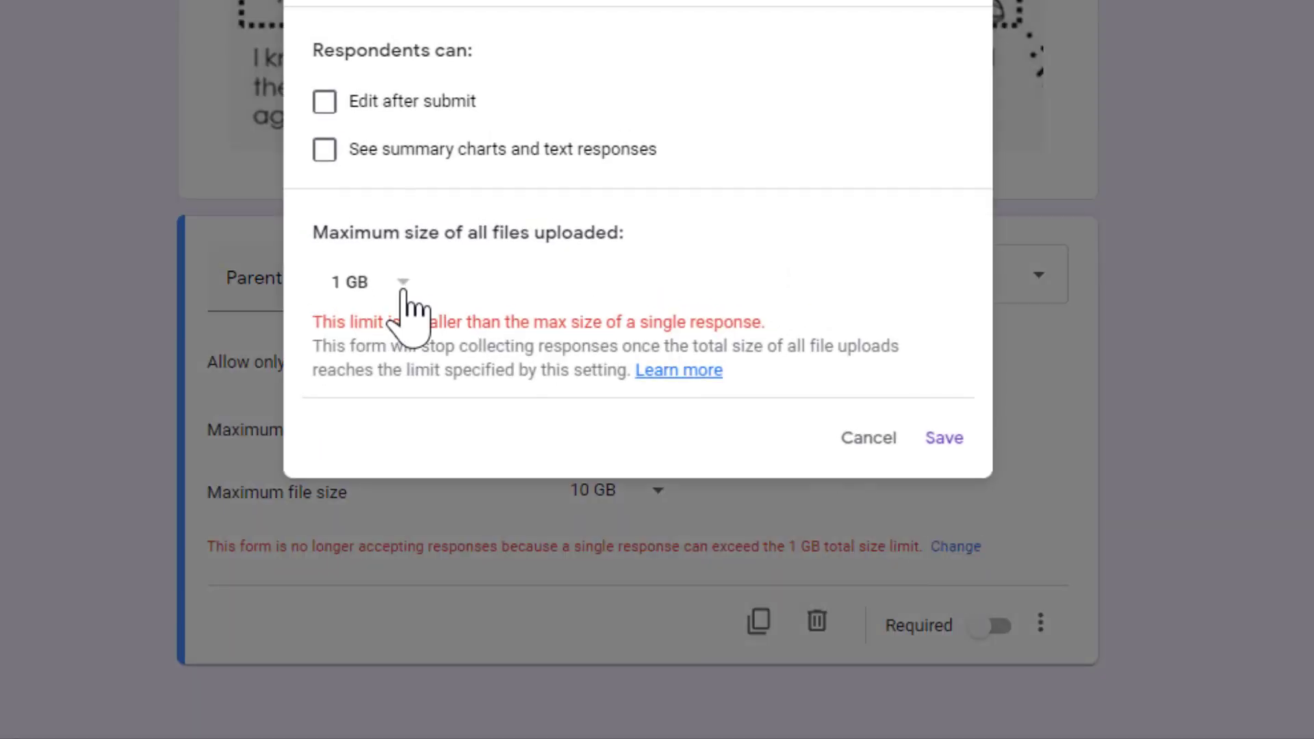
pyautogui.click(403, 283)
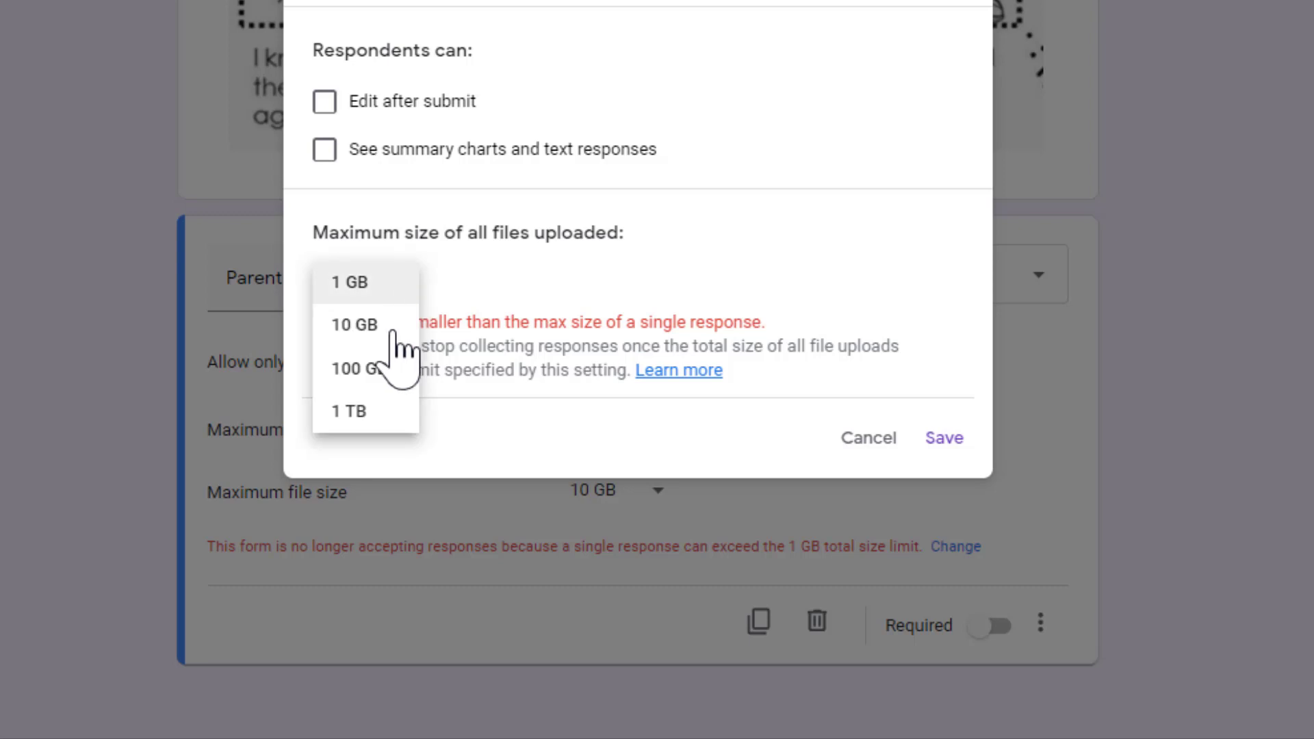
pyautogui.click(388, 410)
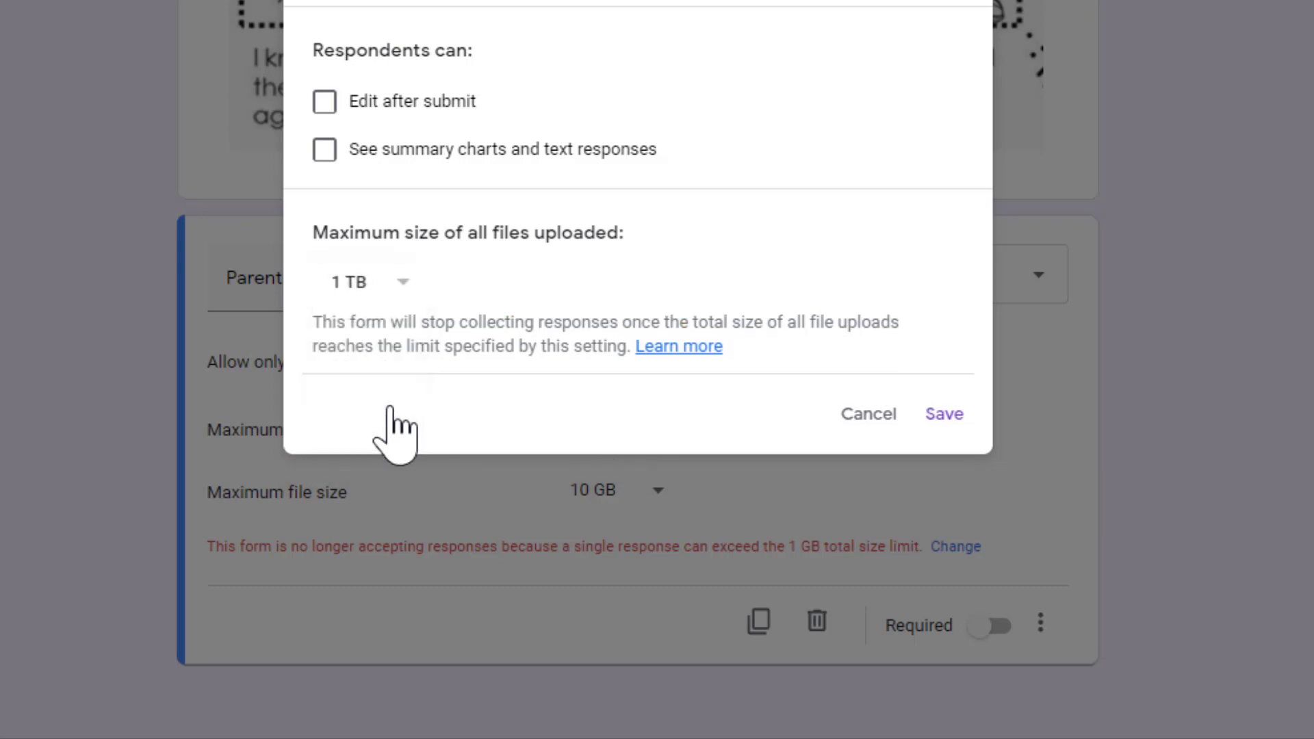
pyautogui.click(954, 426)
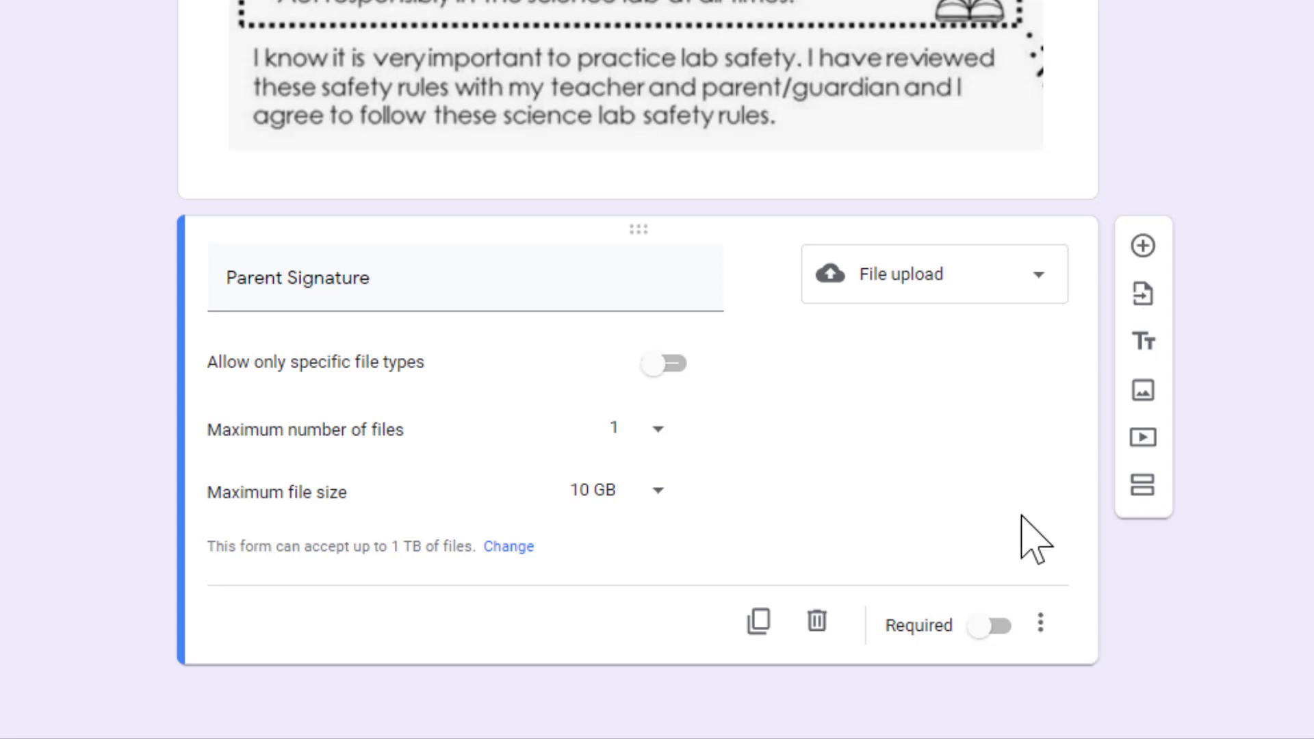
# Give Parent Signature a description: 'If you do not already have a sigital signature, please use this link…'.
pyautogui.click(1039, 645)
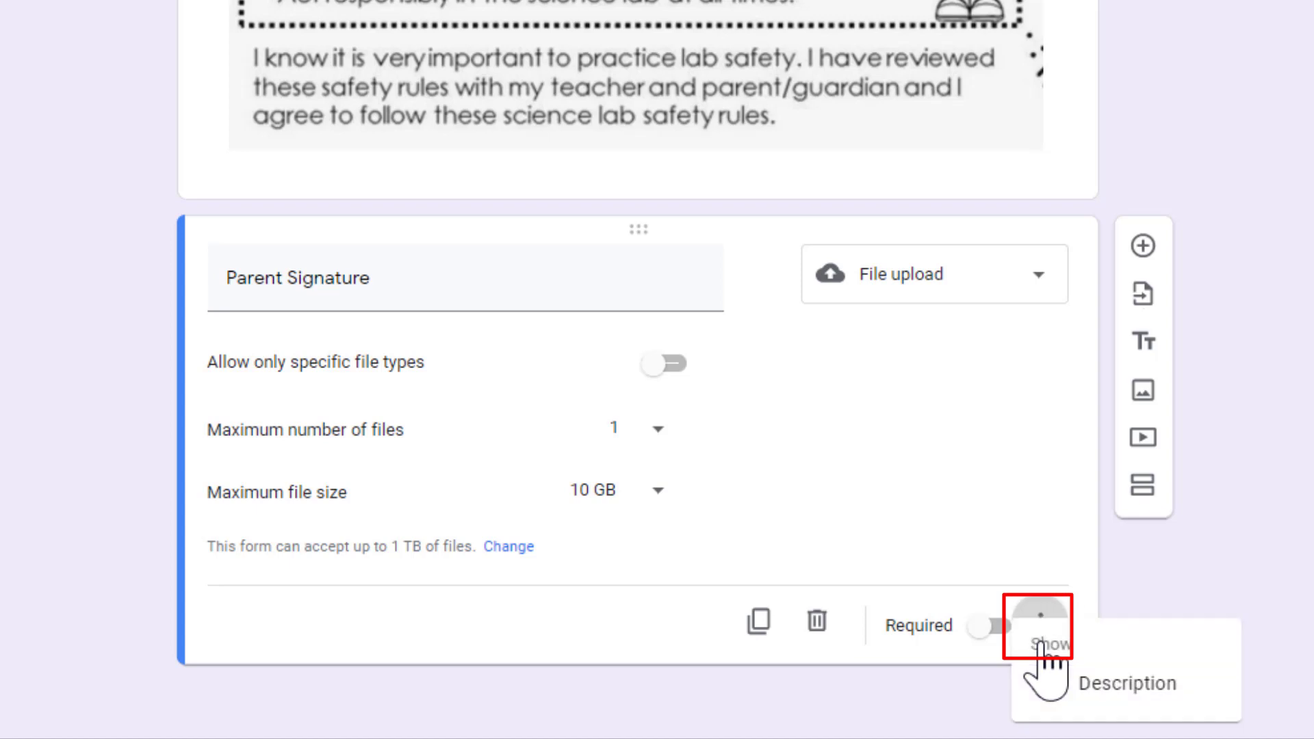
pyautogui.click(1123, 685)
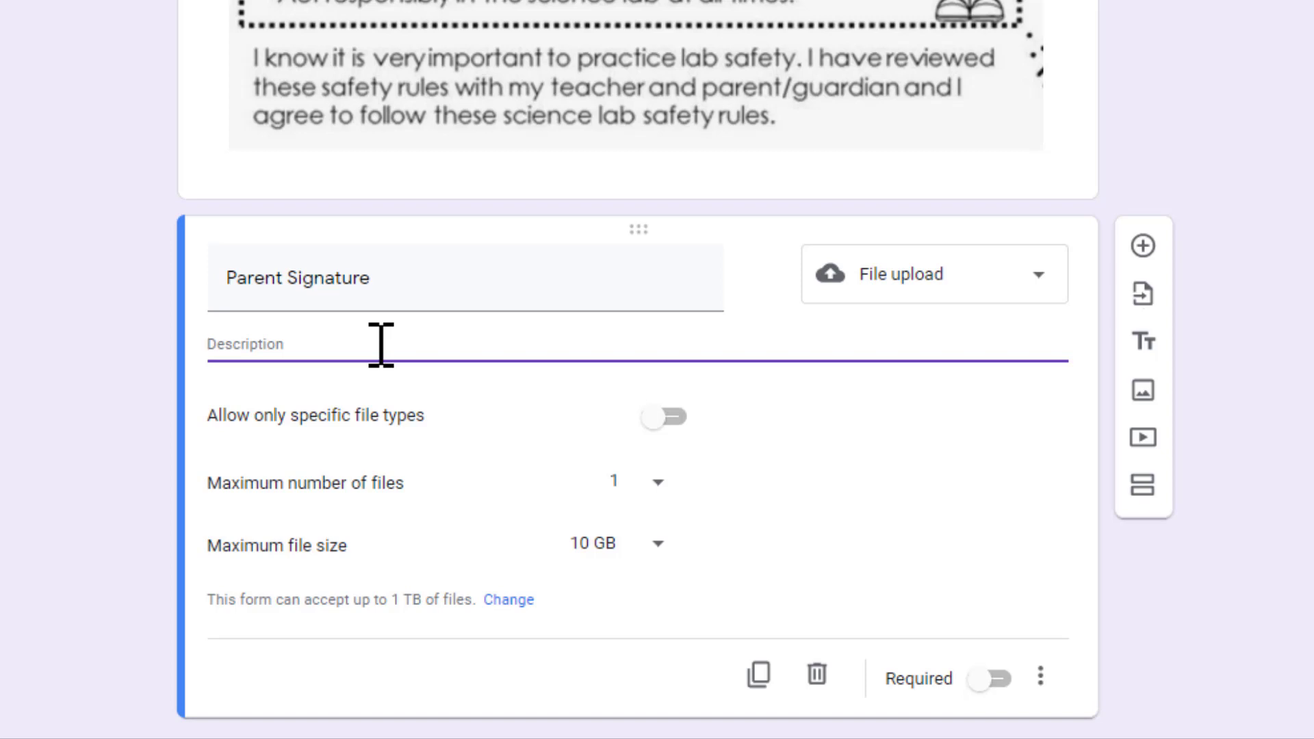
pyautogui.write('If you do not already have')
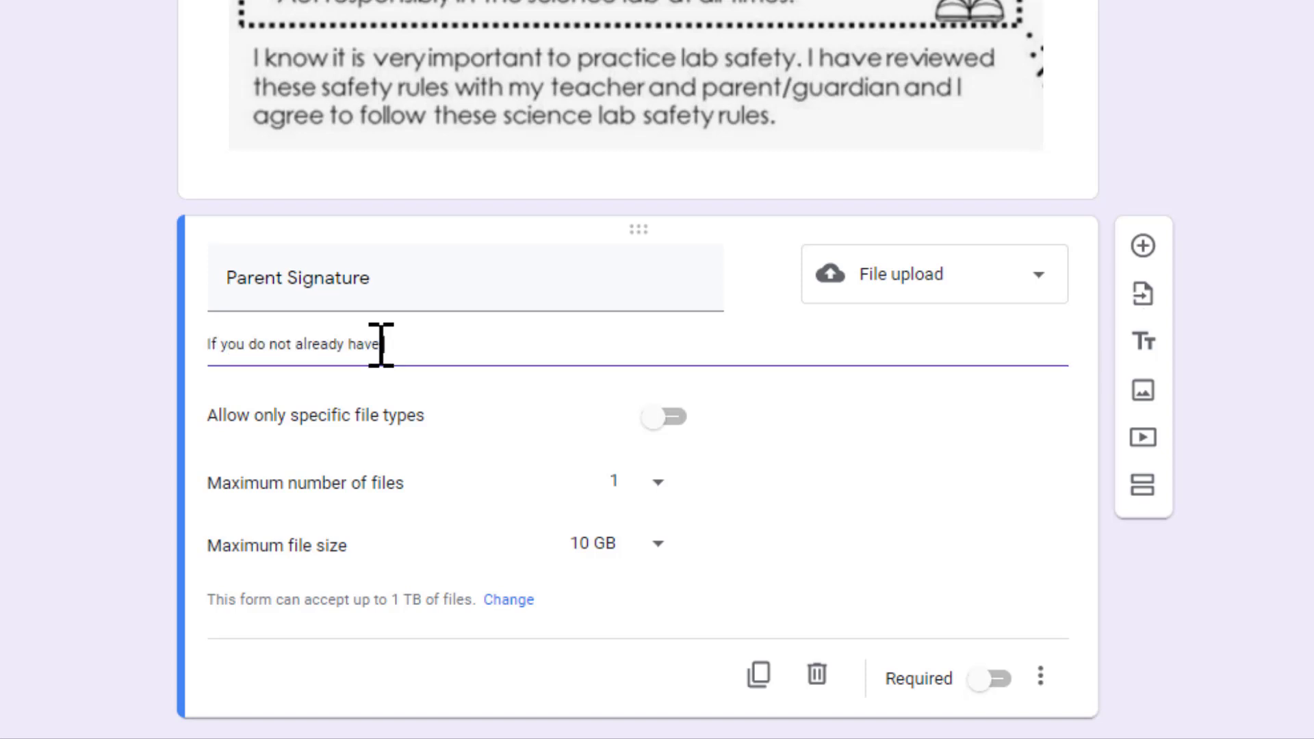
pyautogui.write(' a sigital signature, please use this link to create one. ')
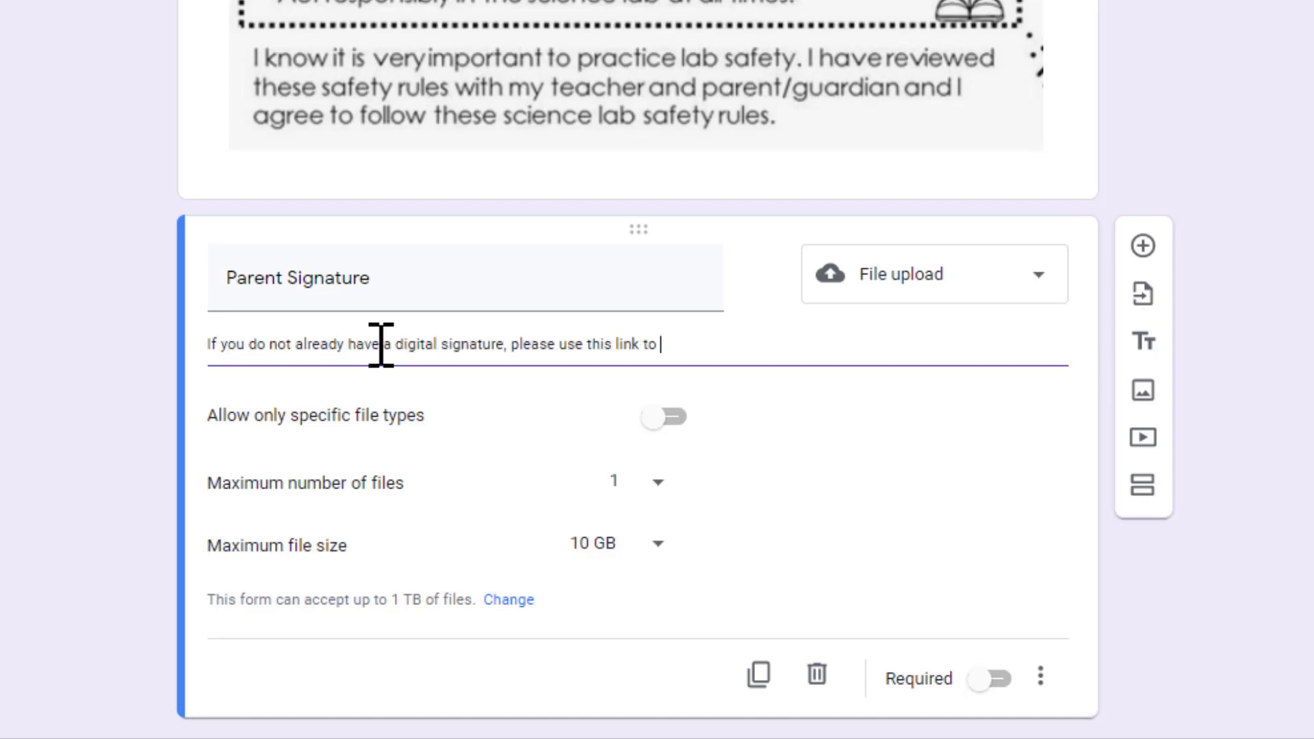
pyautogui.write('You will be given the option ')
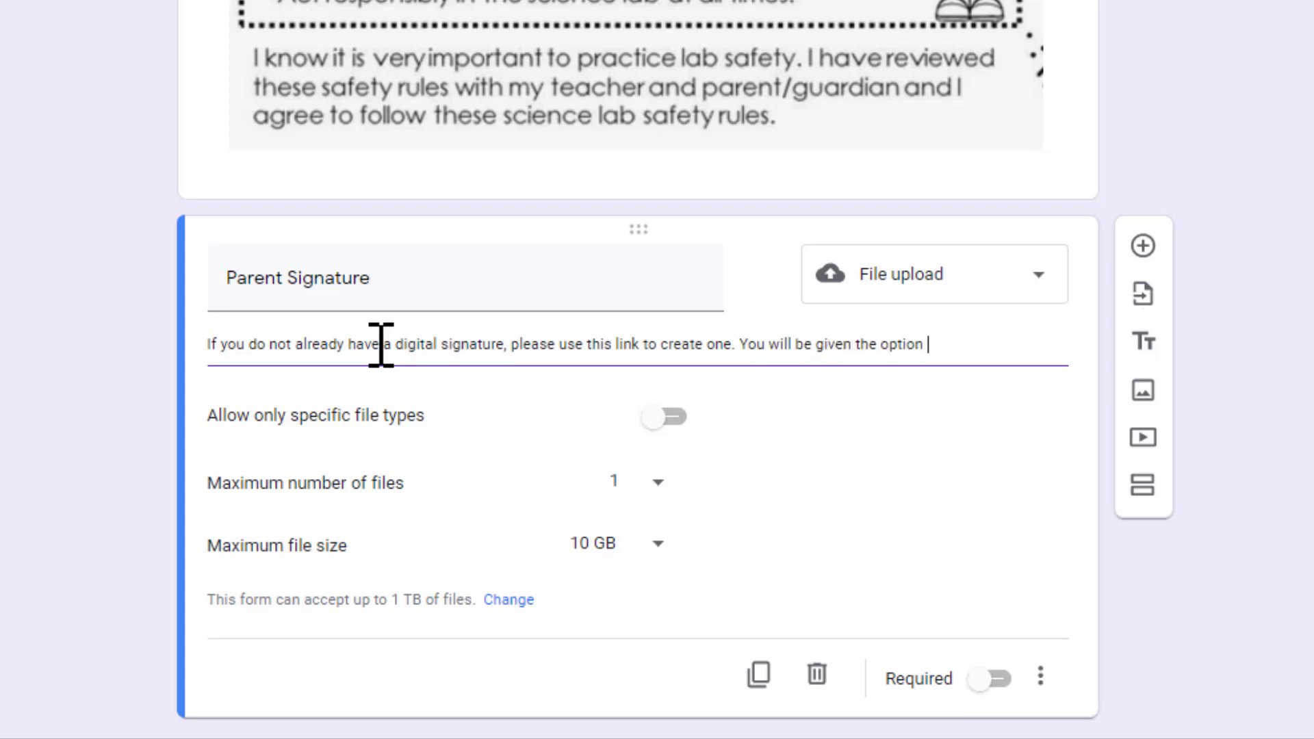
pyautogui.write('to download the signaure and then upload')
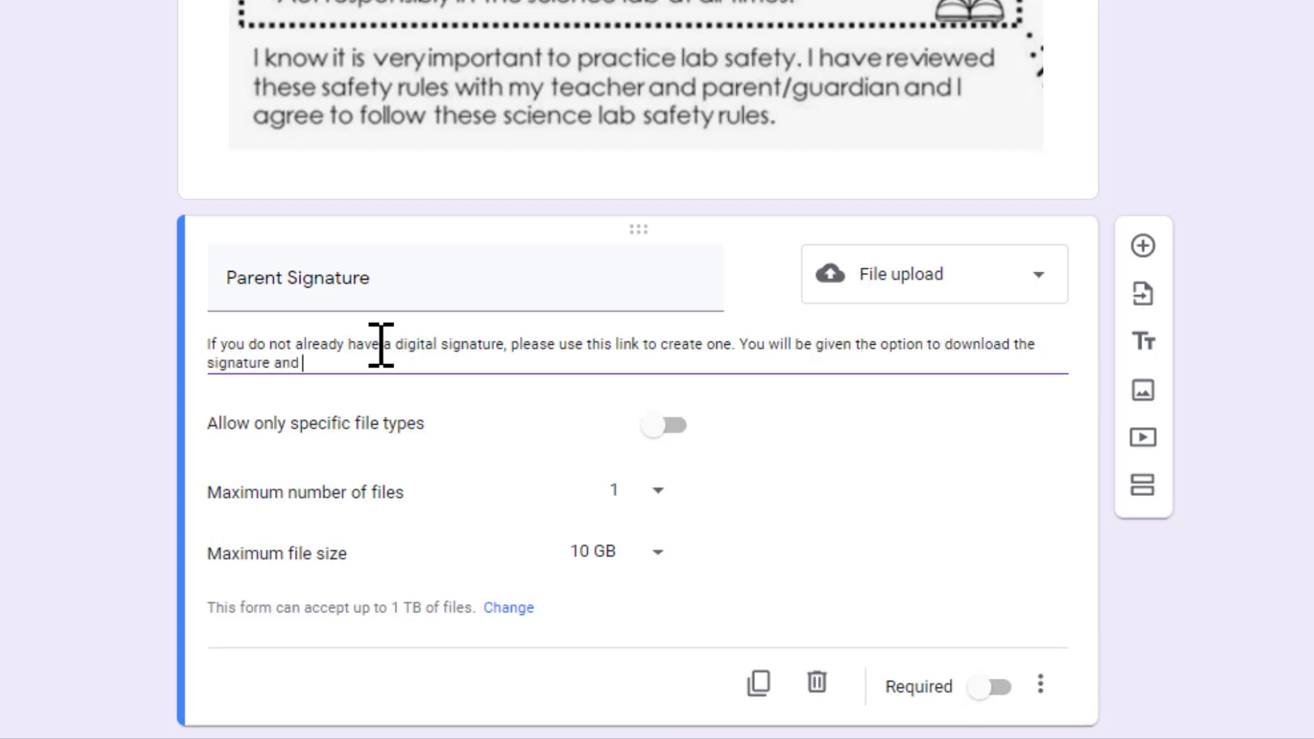
pyautogui.write(' the file here')
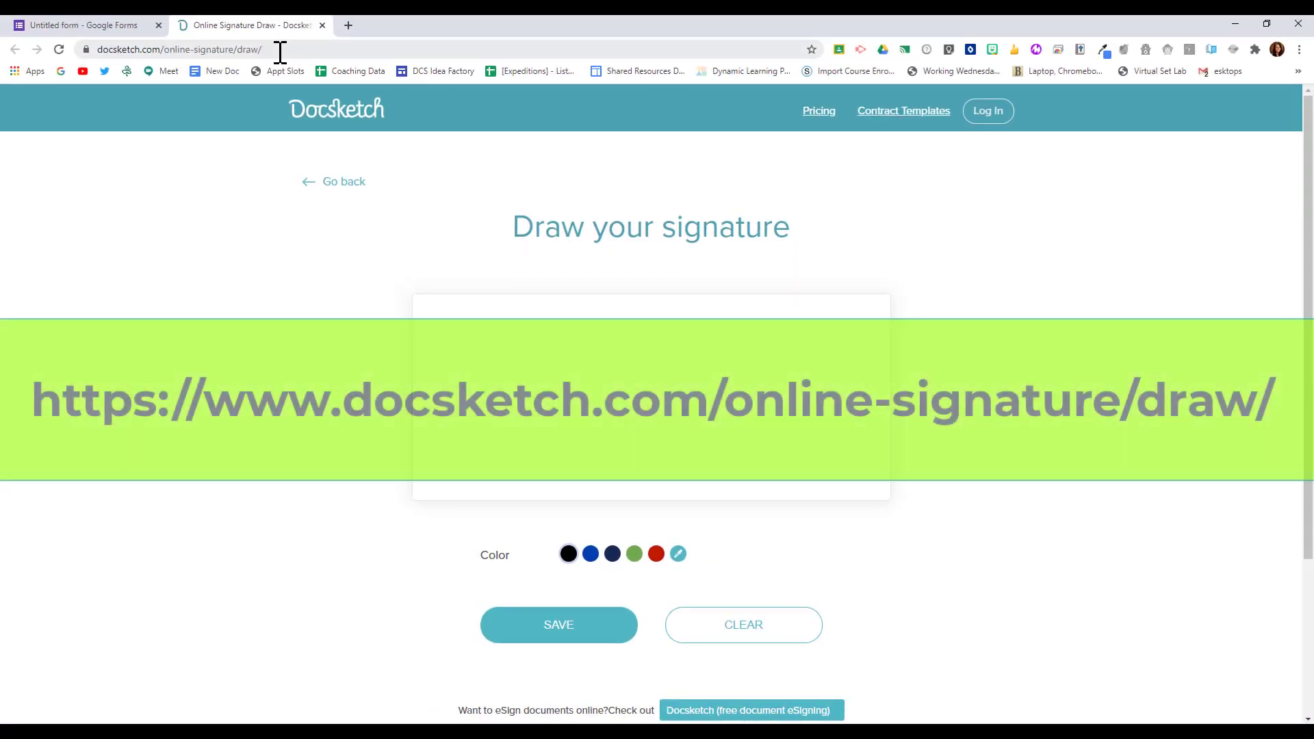
# Select the docsketch.com/online-signature/draw/ address to copy it.
pyautogui.click(278, 52)
pyautogui.hotkey('ctrl', 'c')
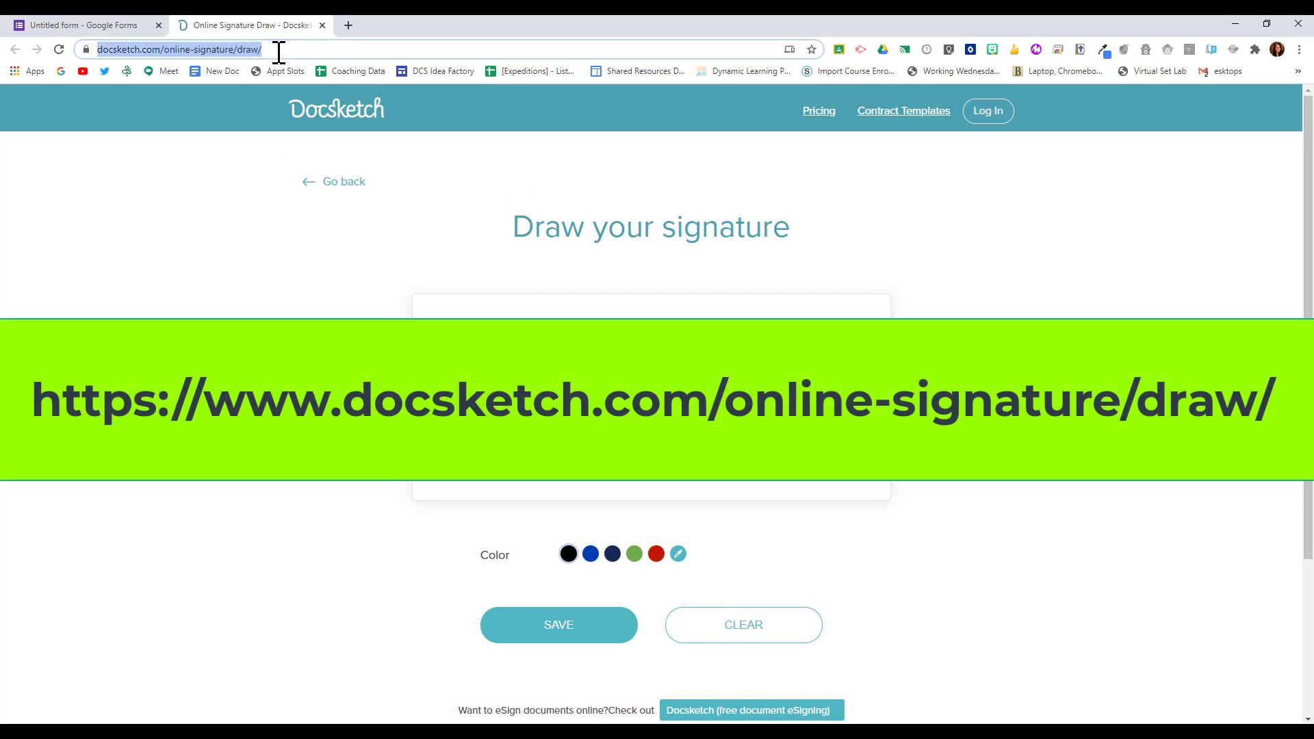
# Paste the Docsketch link, make Parent Signature required, title the form 'Parent Safety Information', then preview.
pyautogui.click(96, 25)
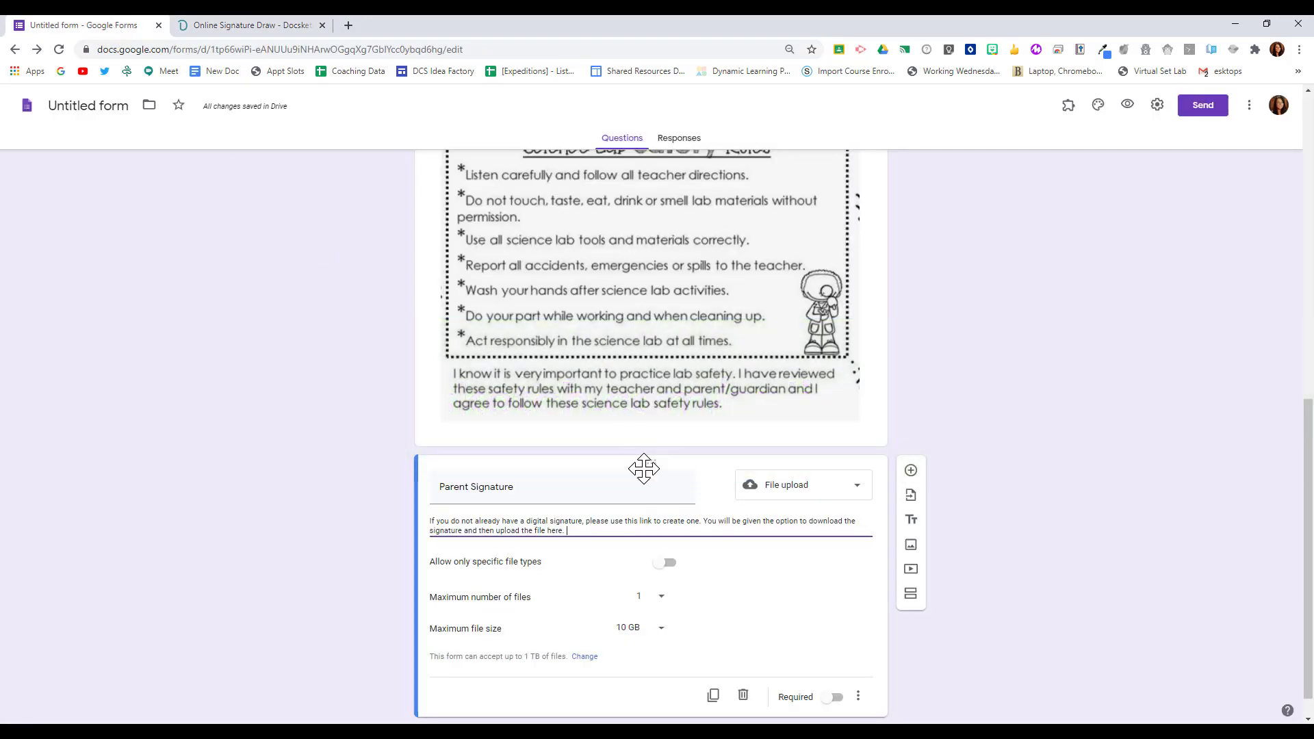
pyautogui.hotkey('ctrl', 'v')
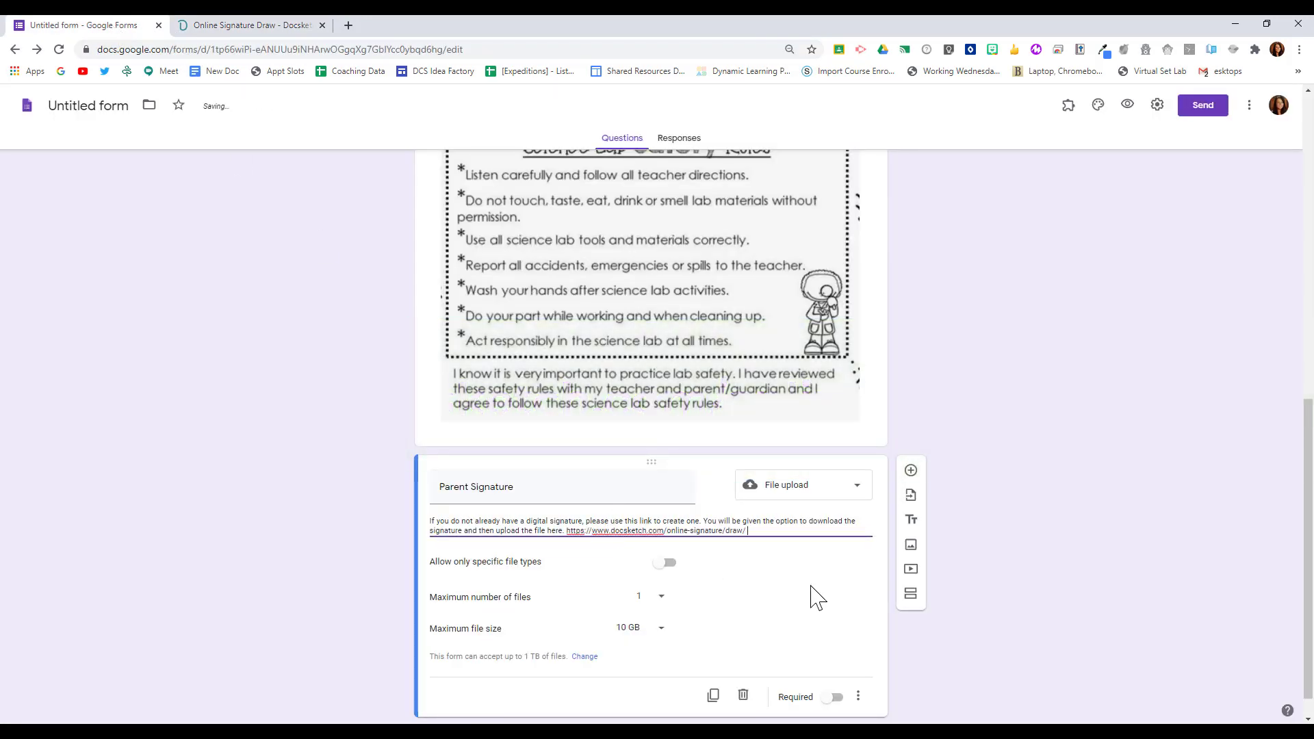
pyautogui.click(834, 699)
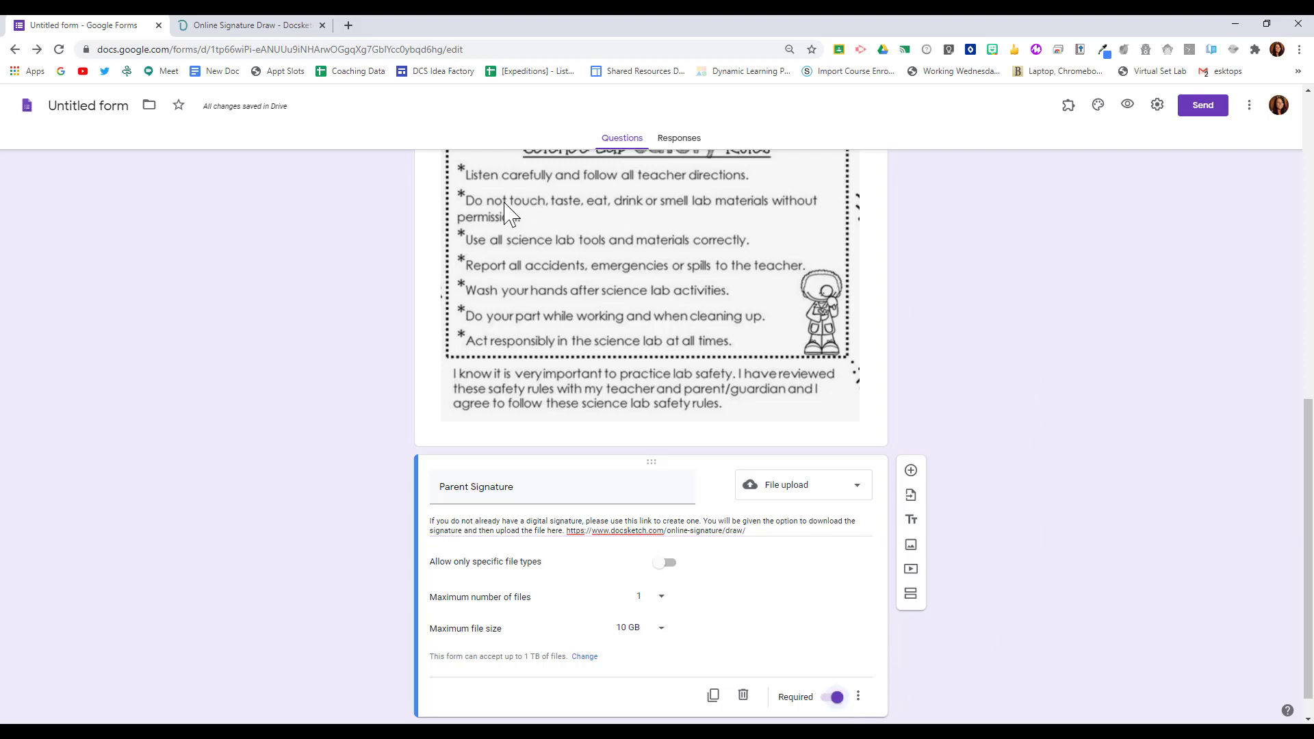
pyautogui.click(91, 107)
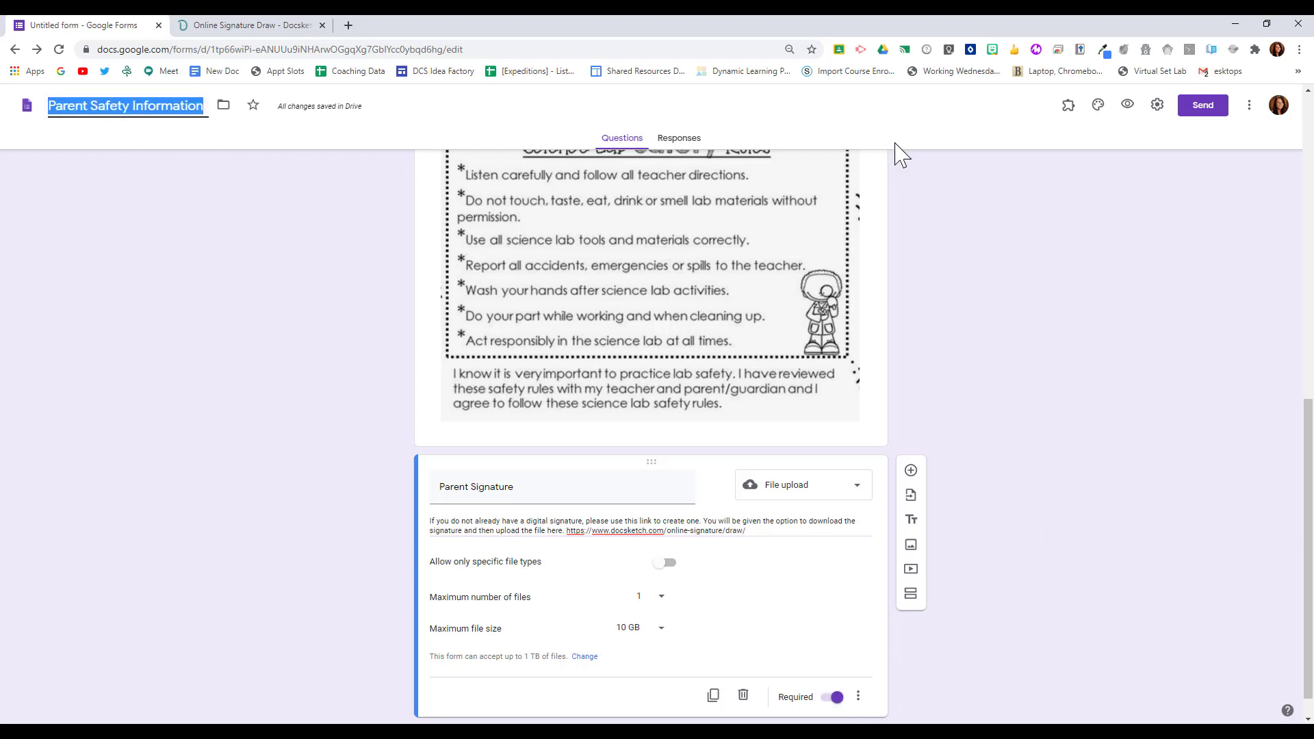
pyautogui.click(1129, 109)
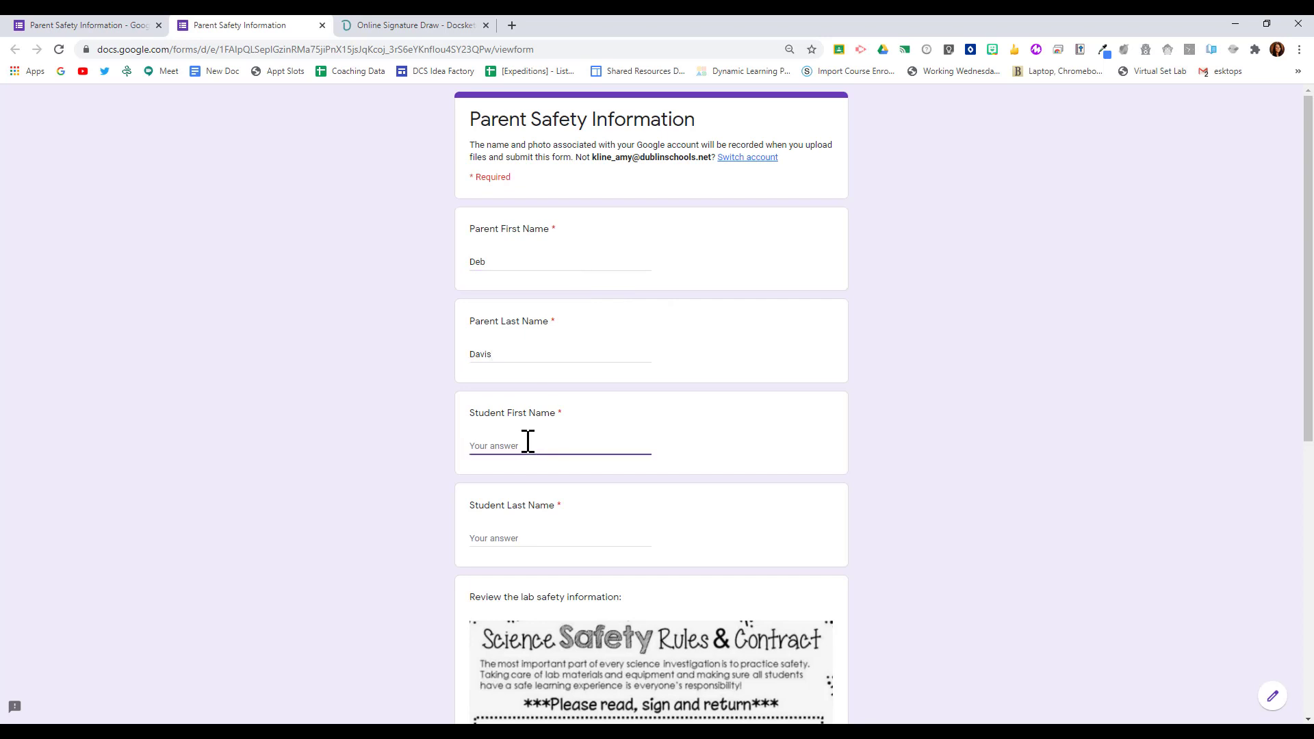
# Scroll the preview down to the Parent Signature question and its Docsketch link.
pyautogui.scroll(-7, 660, 569)
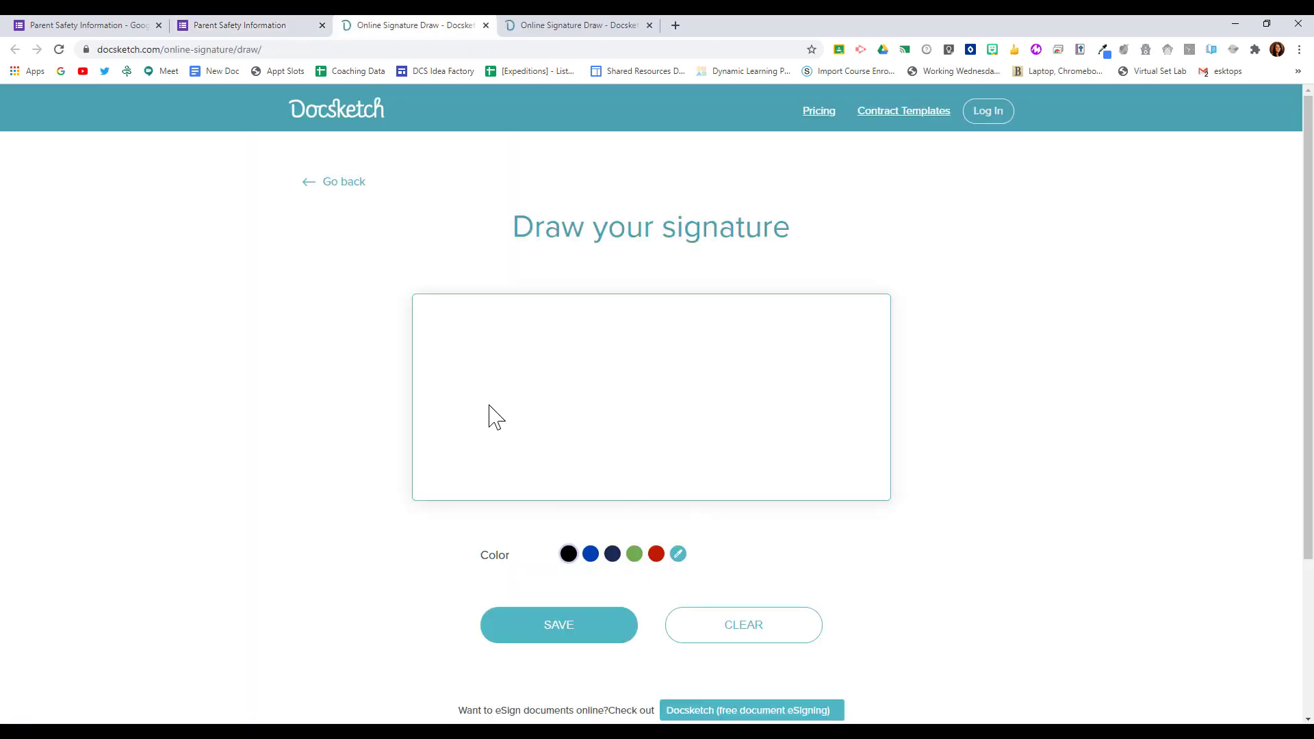
# Draw a signature in three strokes on the Docsketch canvas, save it, and download signature.png.
pyautogui.moveTo(469, 382)
pyautogui.mouseDown()
pyautogui.moveTo(542, 346)
pyautogui.moveTo(582, 436)
pyautogui.mouseUp()
pyautogui.moveTo(648, 380); pyautogui.dragTo(639, 469)
pyautogui.moveTo(676, 389)
pyautogui.mouseDown()
pyautogui.moveTo(609, 446)
pyautogui.moveTo(698, 452)
pyautogui.moveTo(695, 436)
pyautogui.mouseUp()
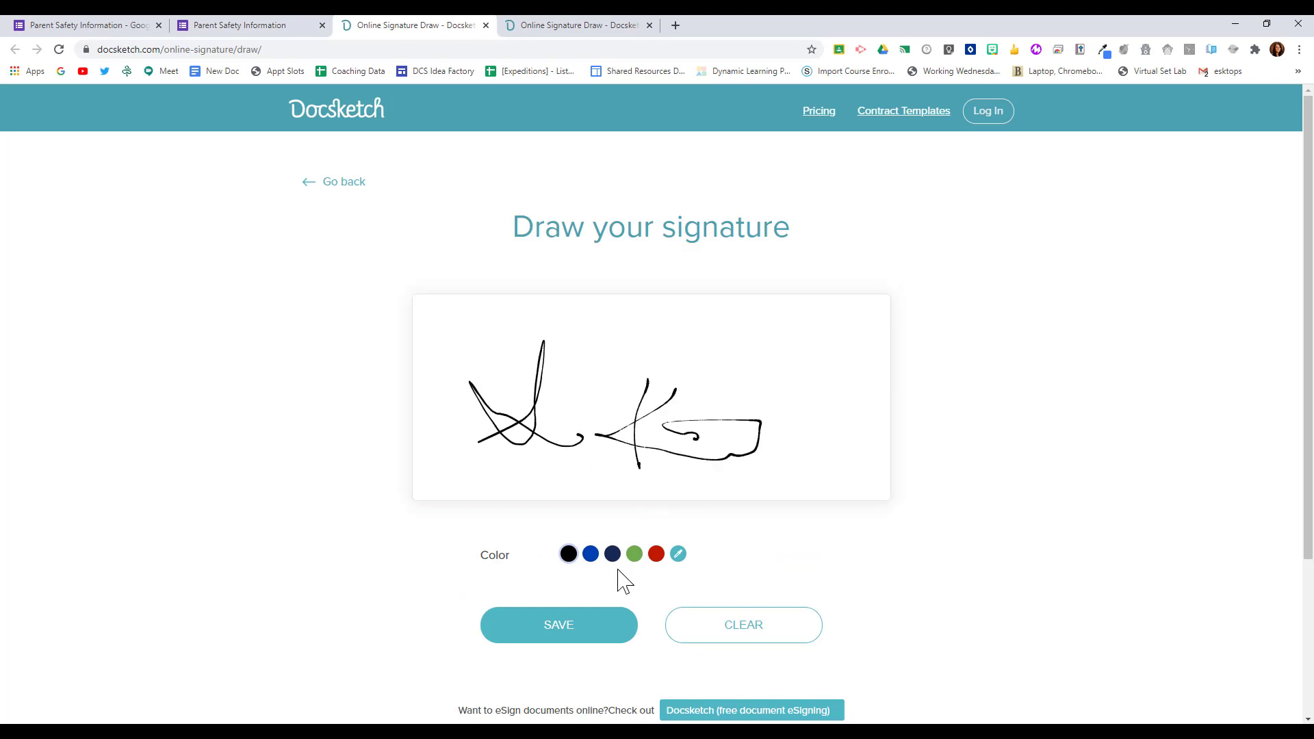
pyautogui.click(583, 635)
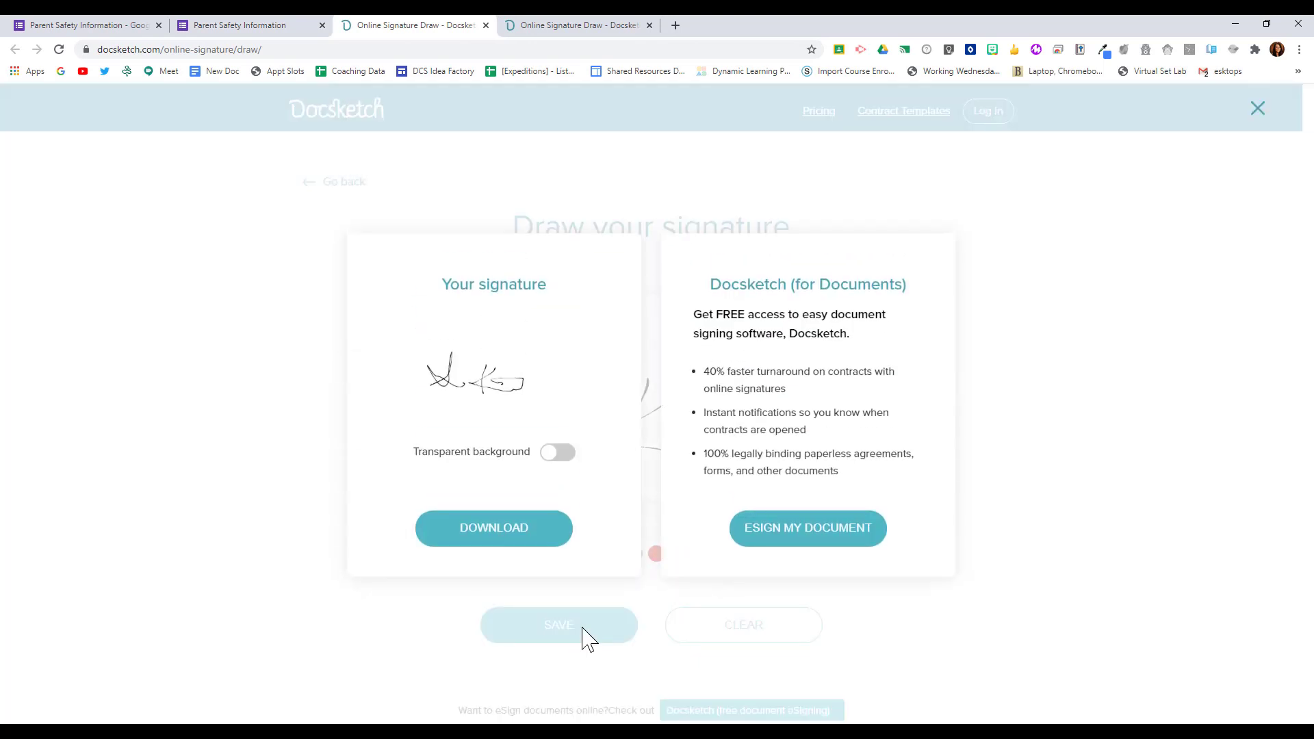
pyautogui.click(522, 544)
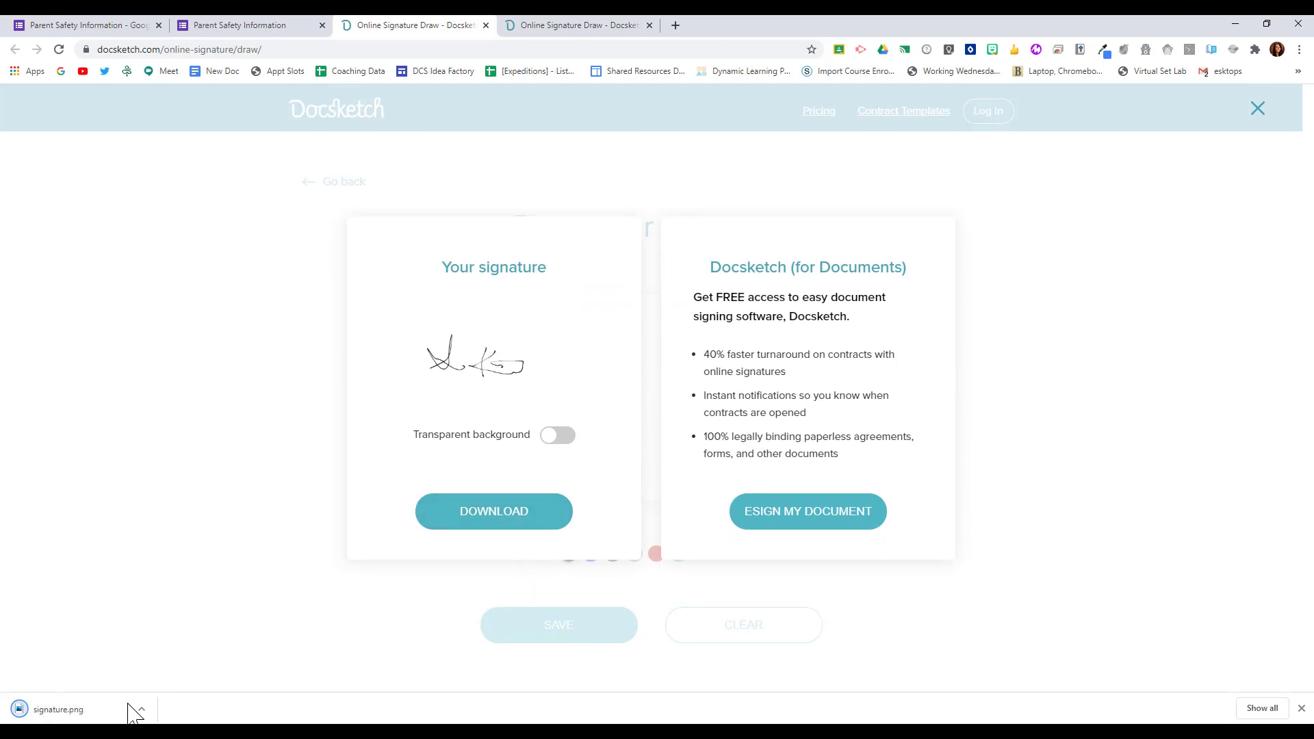
# Upload signature.png through Add file in the form preview and submit the test response.
pyautogui.click(248, 25)
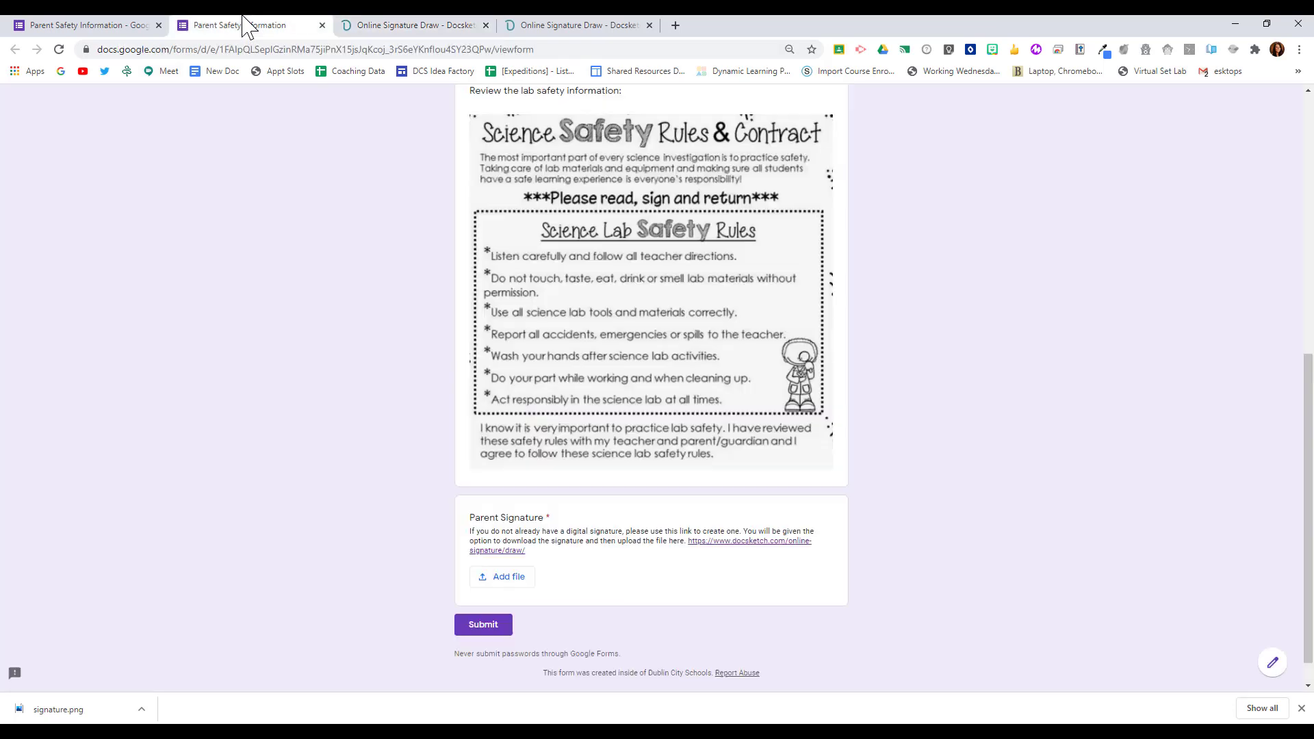
pyautogui.click(519, 581)
pyautogui.moveTo(95, 712); pyautogui.dragTo(601, 440)
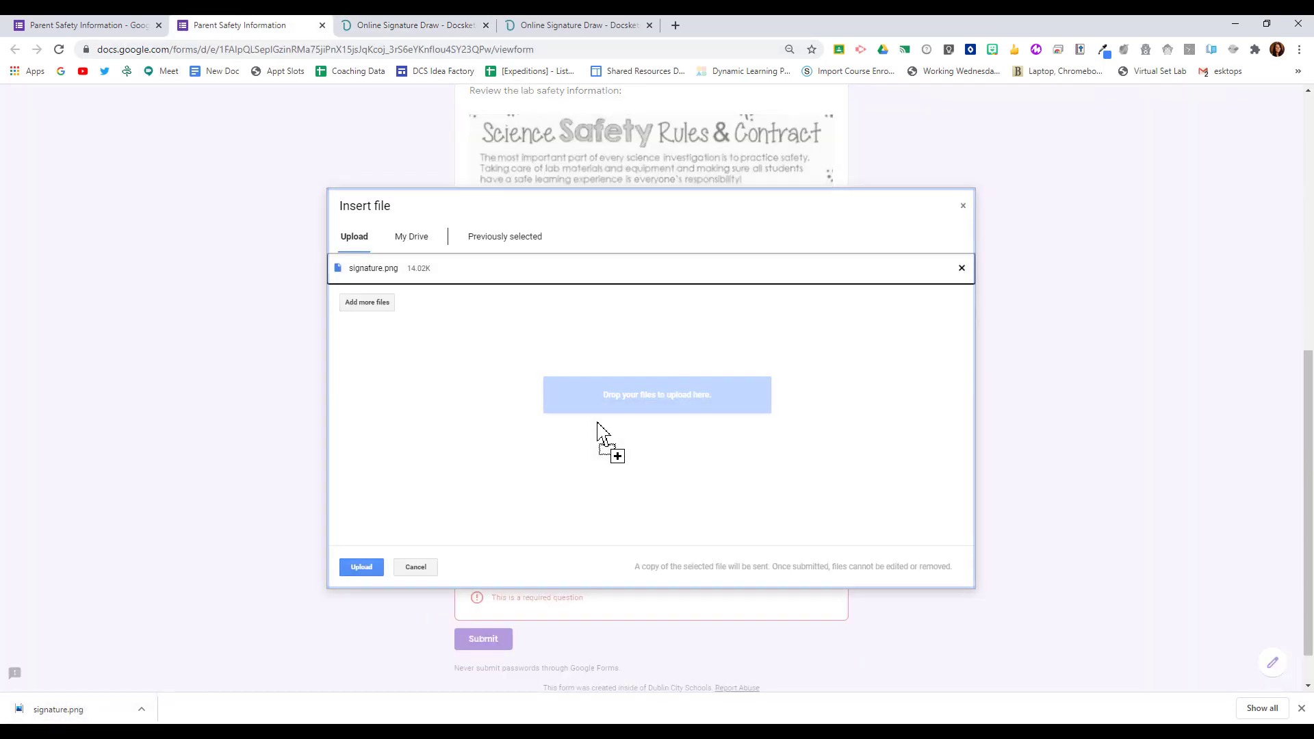
pyautogui.click(370, 568)
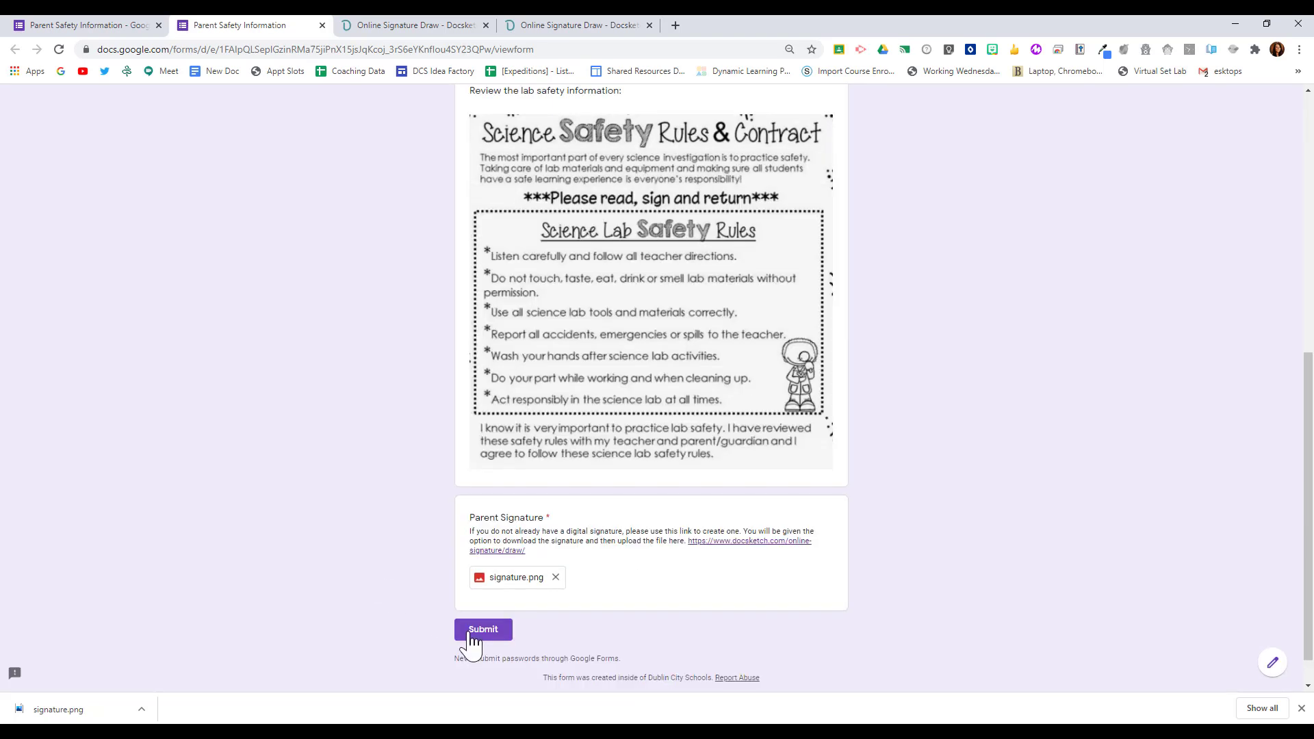
pyautogui.click(472, 637)
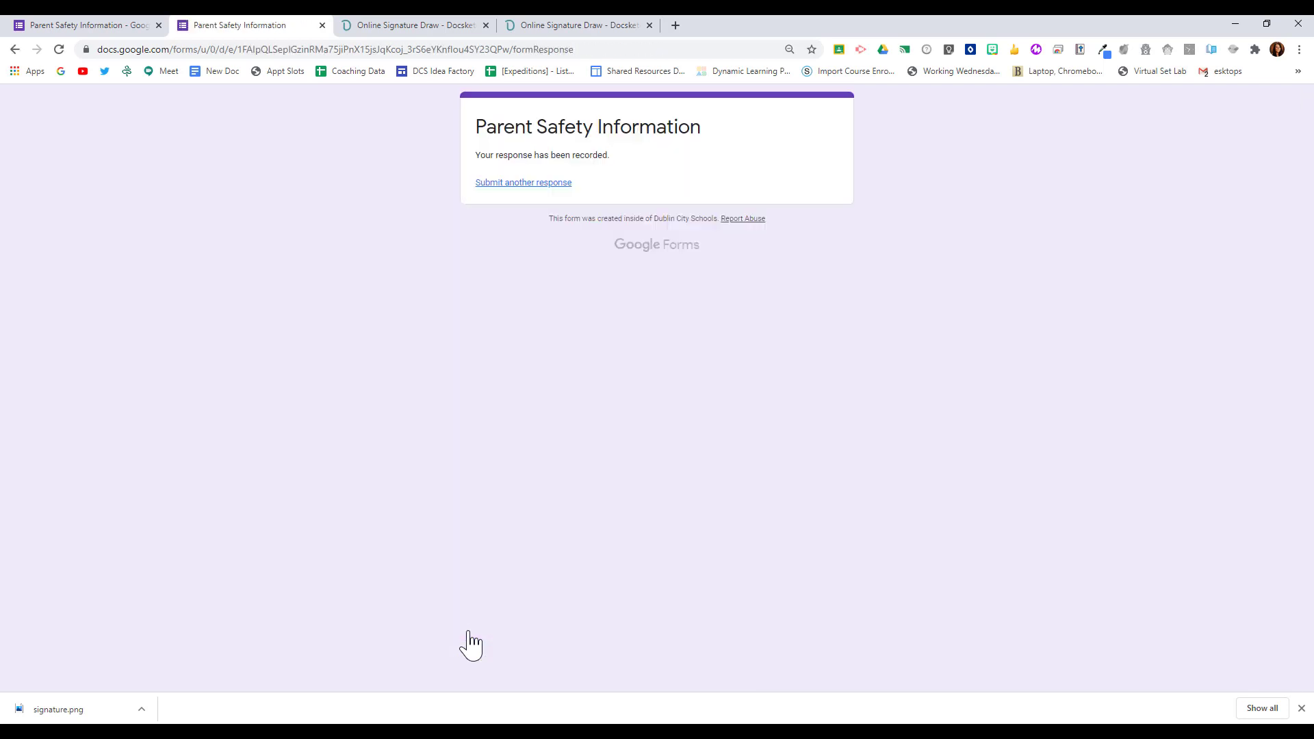
# Check the single test response and its uploaded signature file, then start linking responses to Sheets.
pyautogui.click(83, 26)
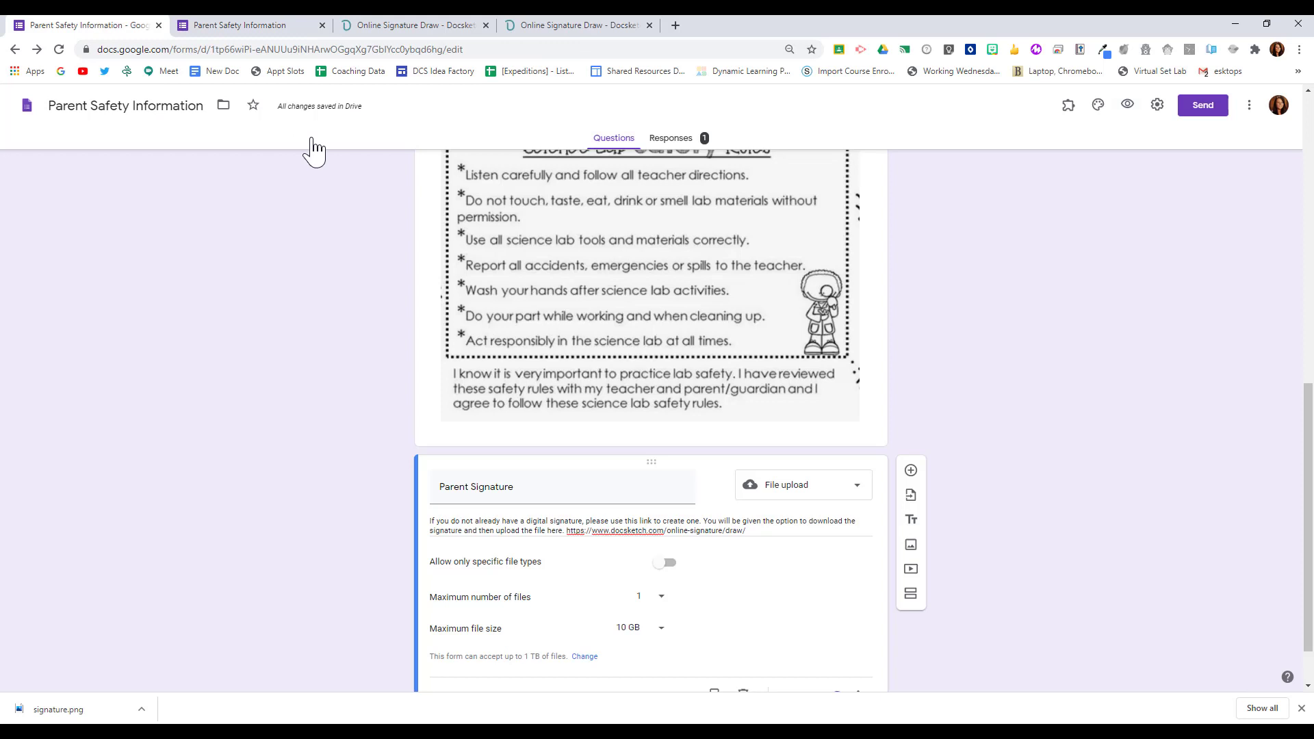
pyautogui.click(671, 141)
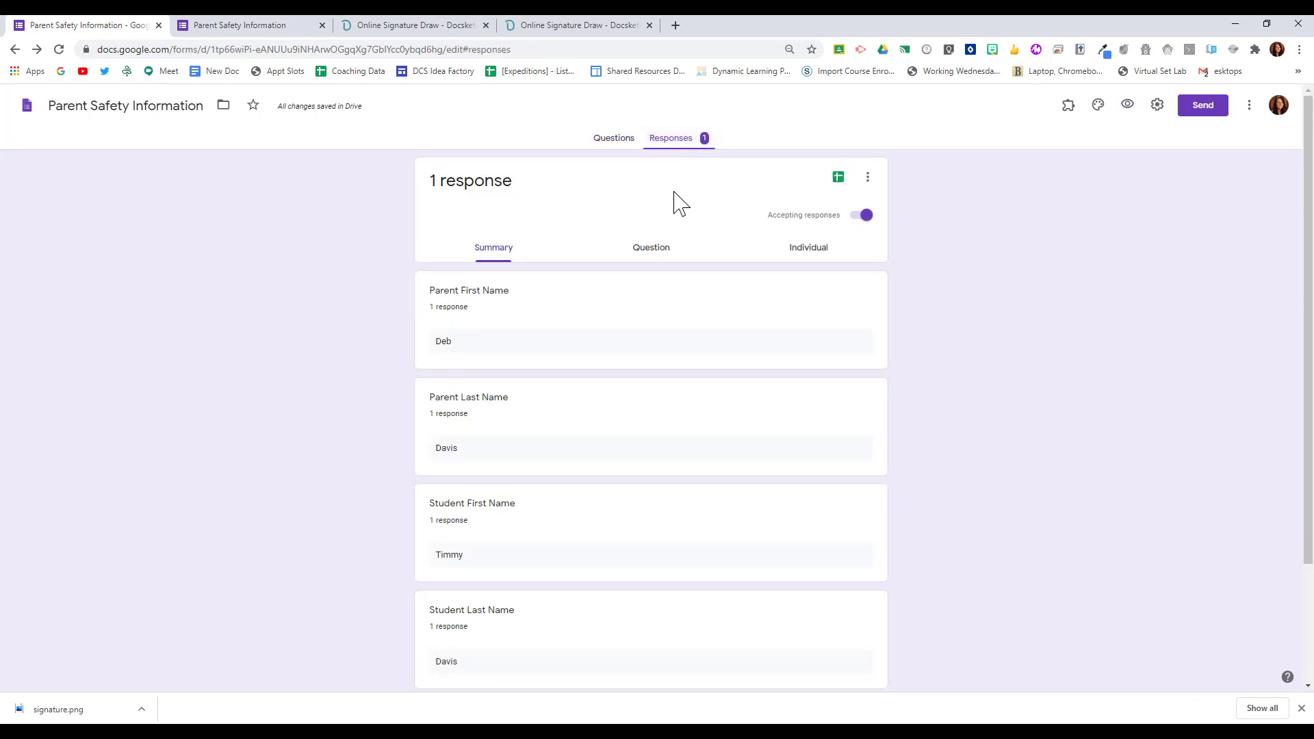
pyautogui.scroll(-3, 684, 363)
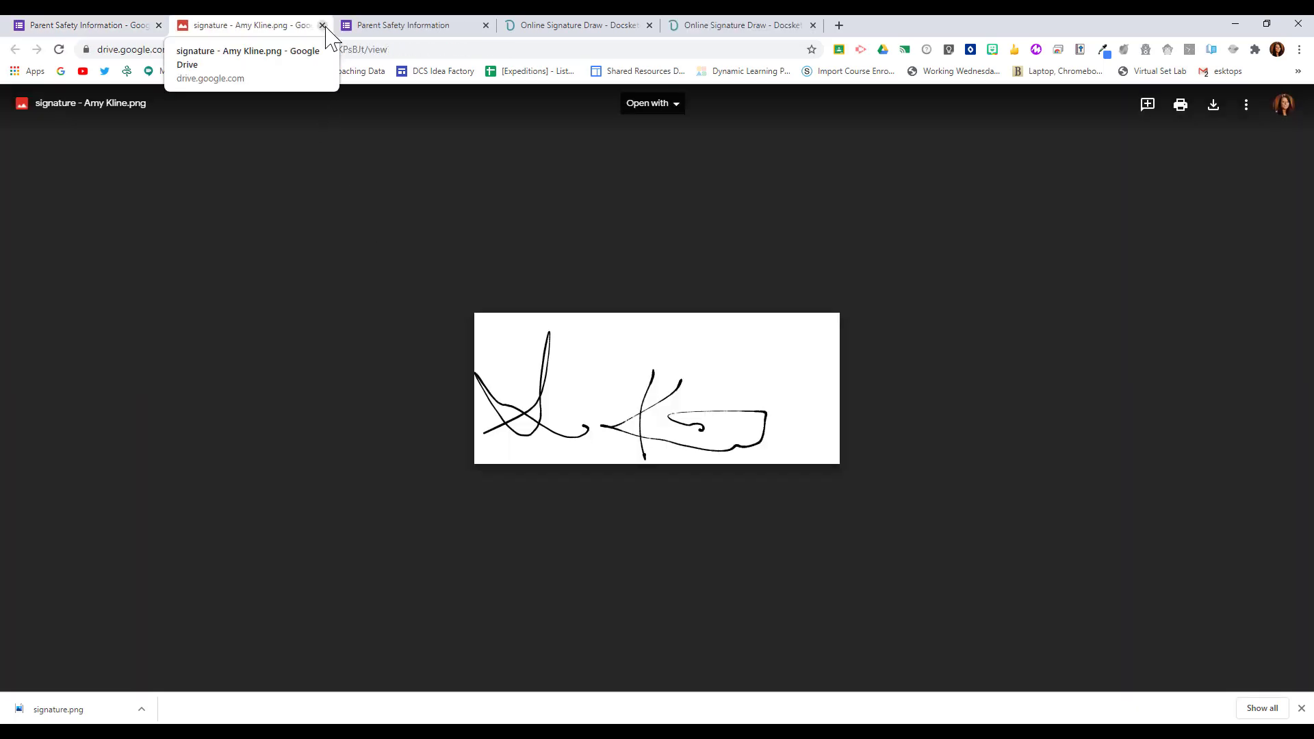
pyautogui.click(322, 26)
pyautogui.scroll(3, 718, 308)
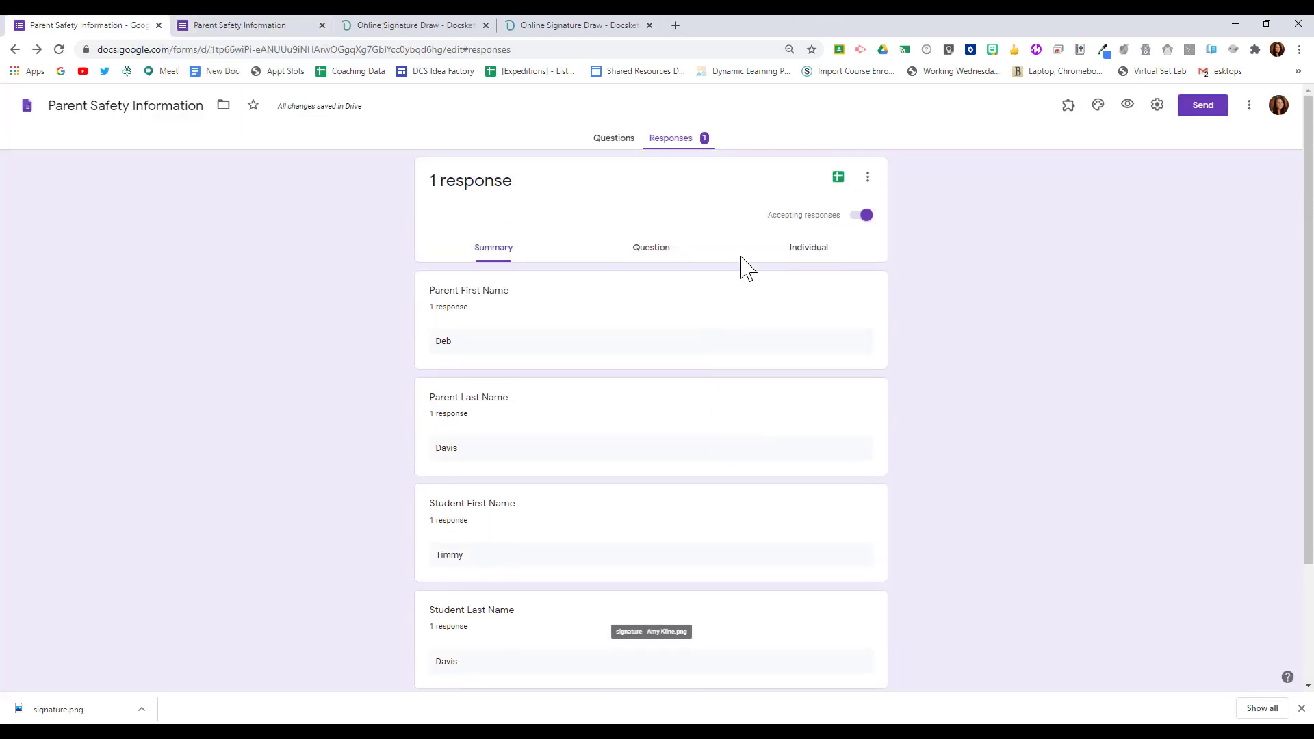
pyautogui.click(839, 179)
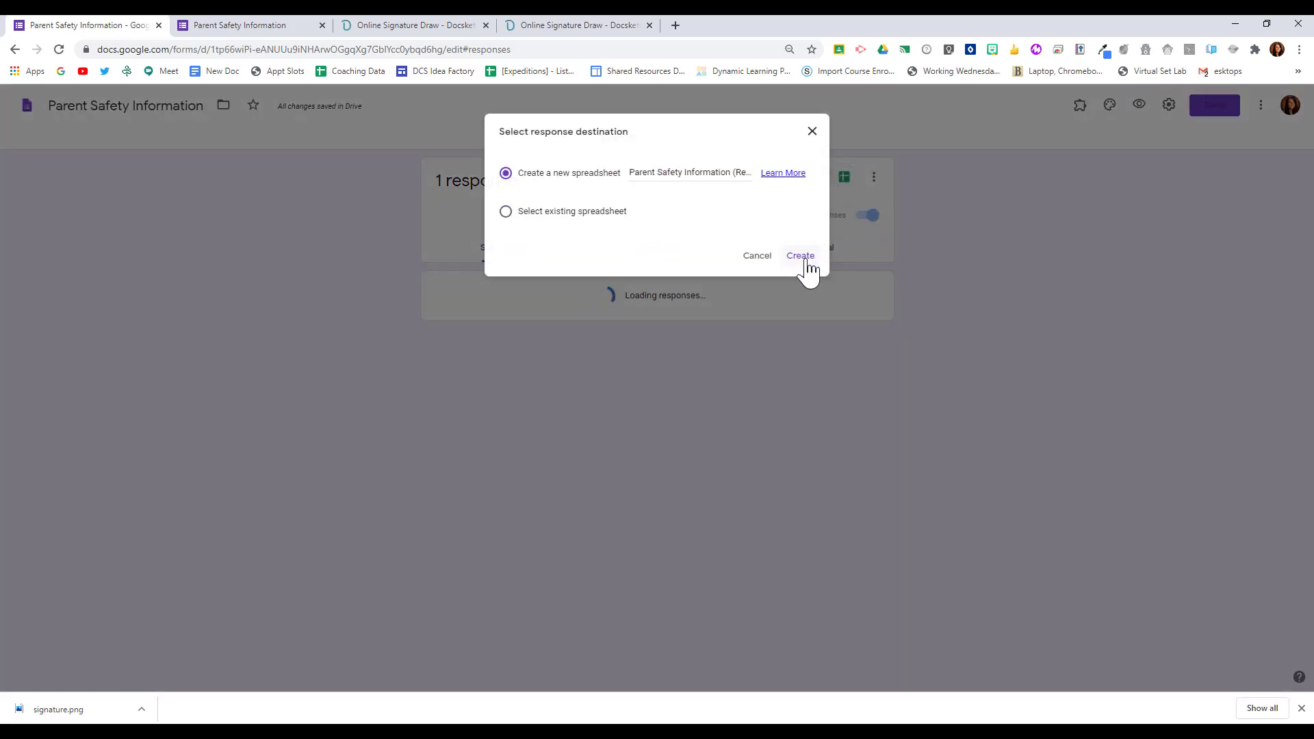
# Create the new 'Parent Safety Information (Responses)' spreadsheet and view the test response row.
pyautogui.click(800, 256)
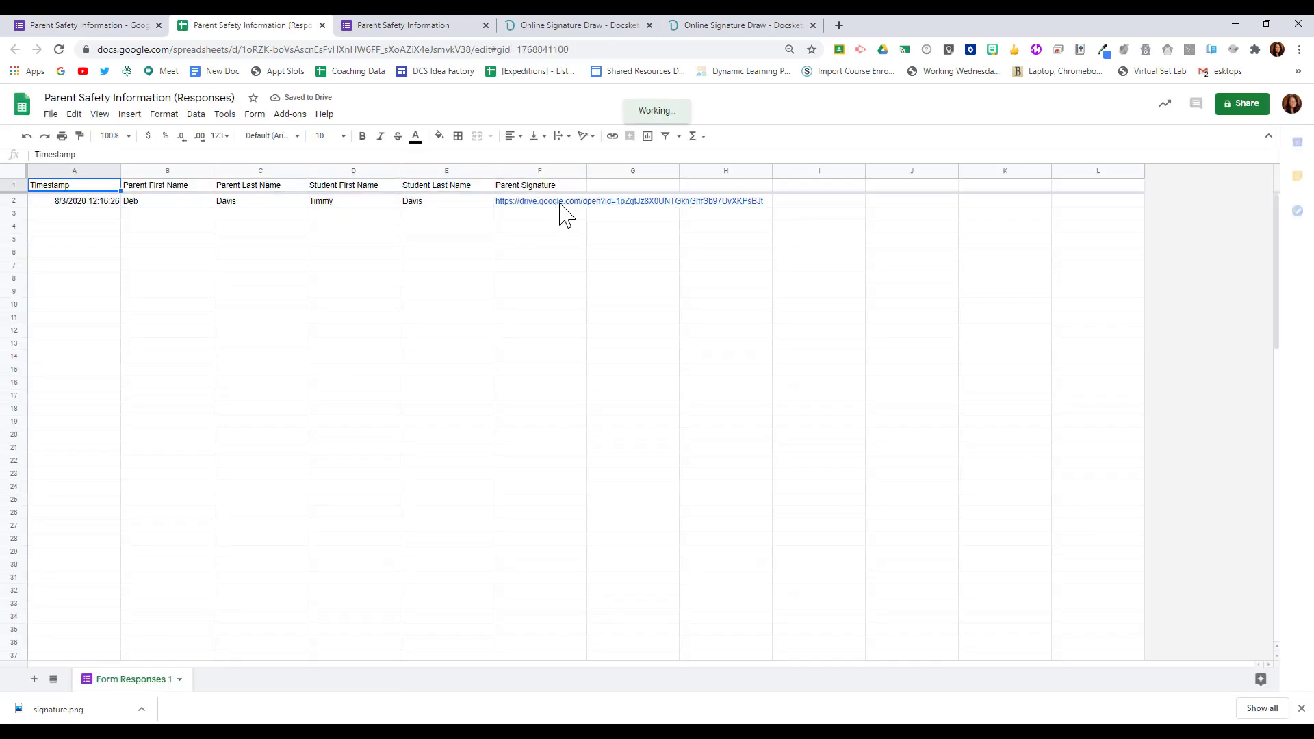
pyautogui.moveTo(561, 205)
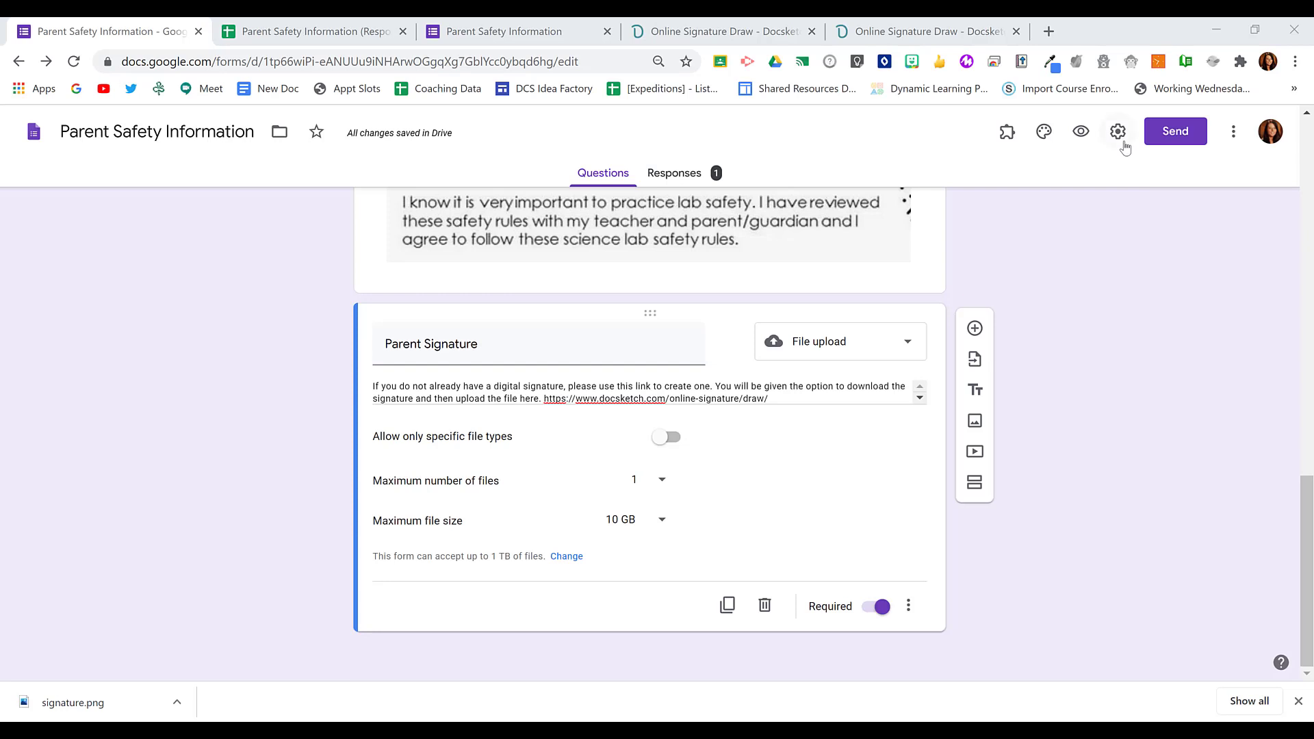
# In the form settings, turn off 'Restrict to users in Dublin City Schools' and its trusted organizations.
pyautogui.click(1117, 131)
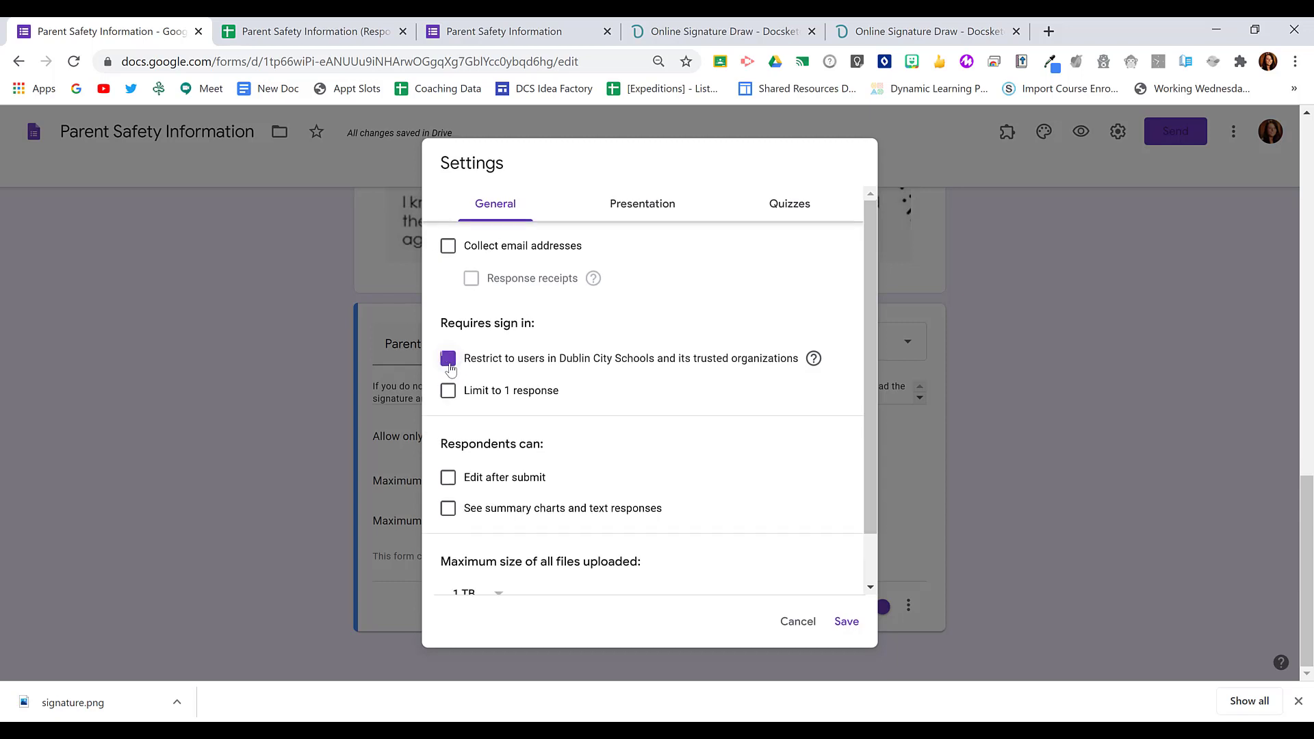
pyautogui.click(449, 362)
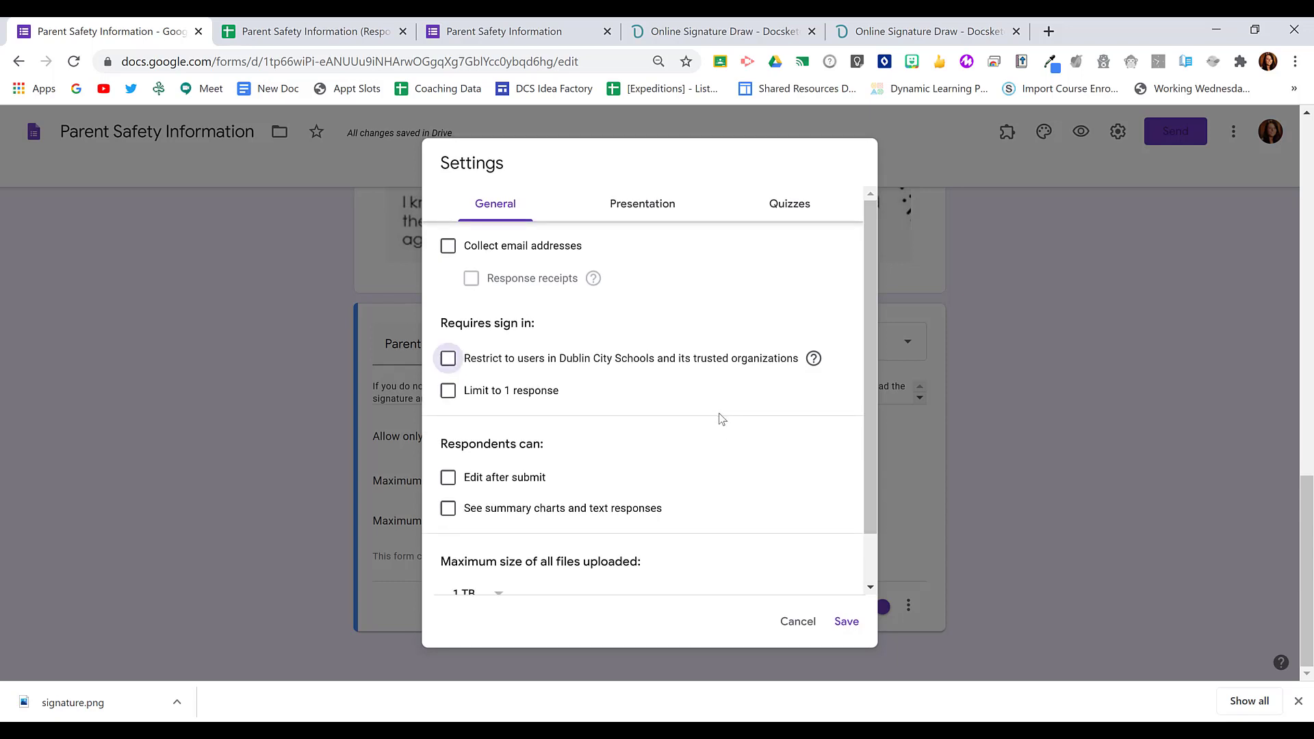